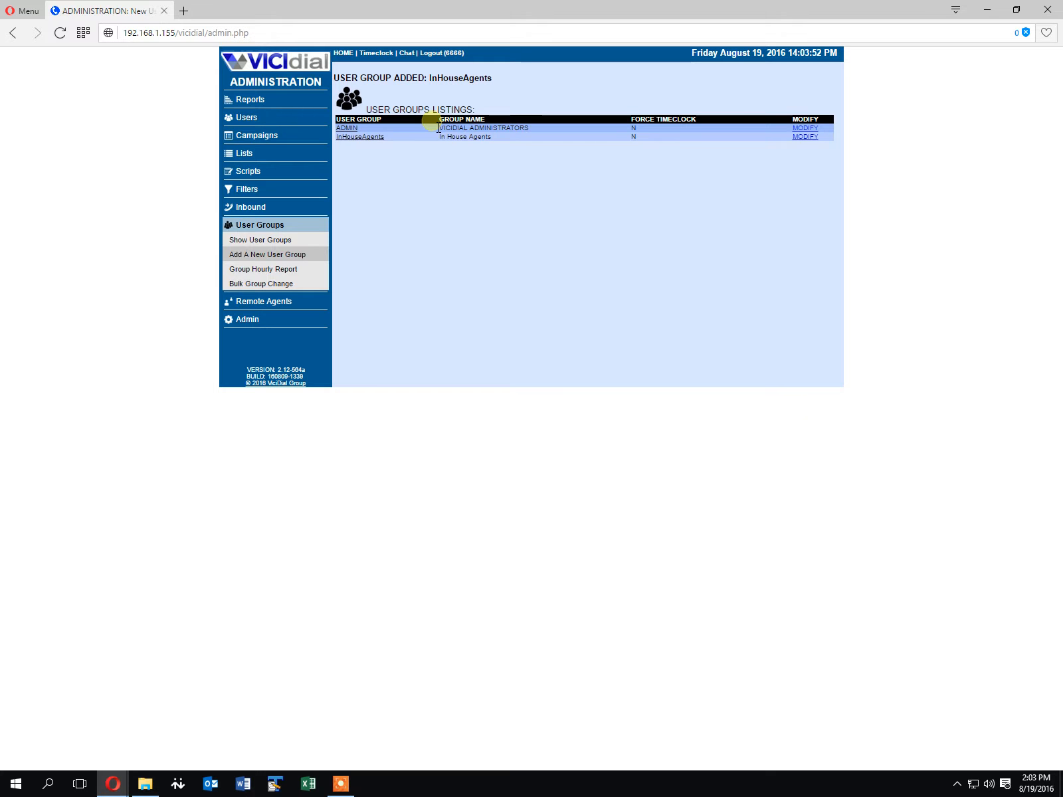
Open the InHouseAgents user group for modification and let its agents view the InHouseAgents group's status
{"action": "left_click", "coordinate": [376, 139]}
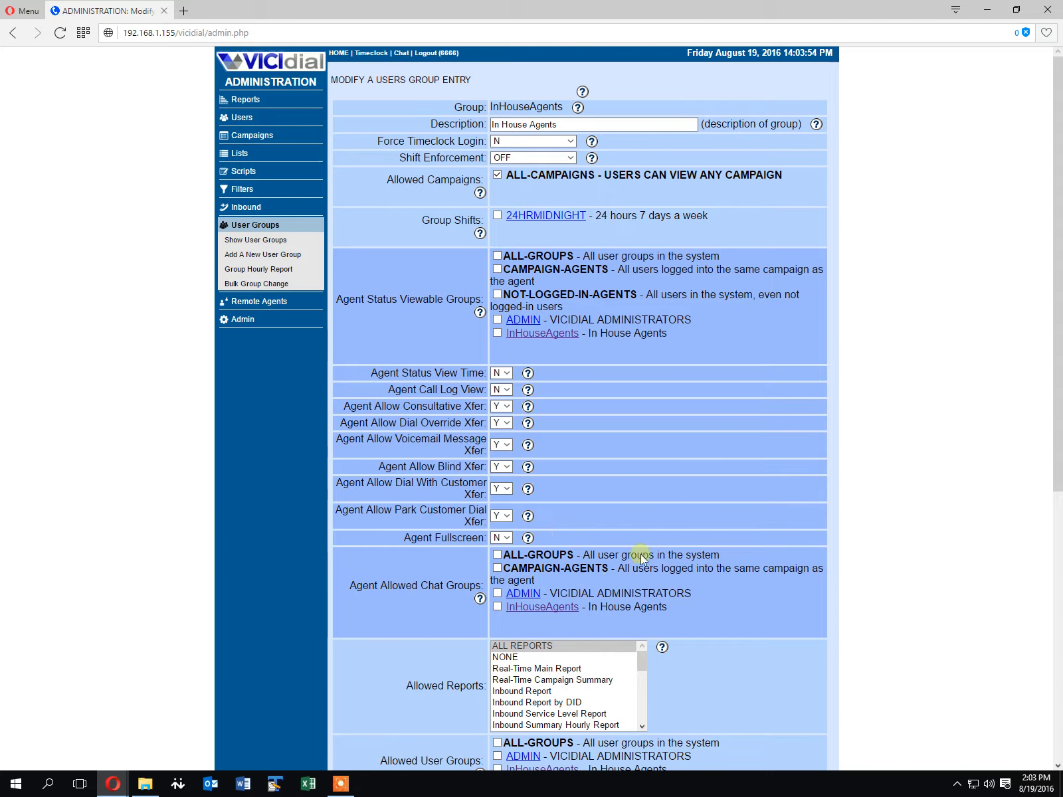
{"action": "scroll", "coordinate": [652, 522], "scroll_direction": "down", "scroll_amount": 3}
{"action": "scroll", "coordinate": [736, 569], "scroll_direction": "down", "scroll_amount": 4}
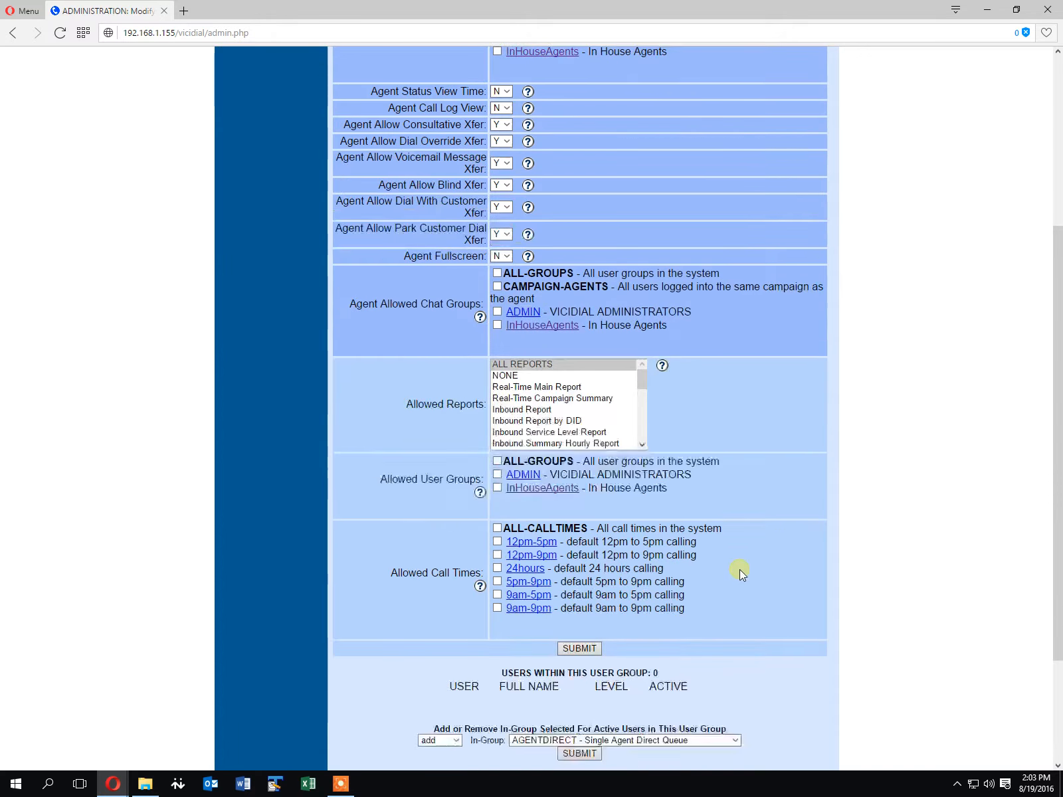
{"action": "scroll", "coordinate": [741, 572], "scroll_direction": "up", "scroll_amount": 6}
{"action": "scroll", "coordinate": [784, 593], "scroll_direction": "up", "scroll_amount": 1}
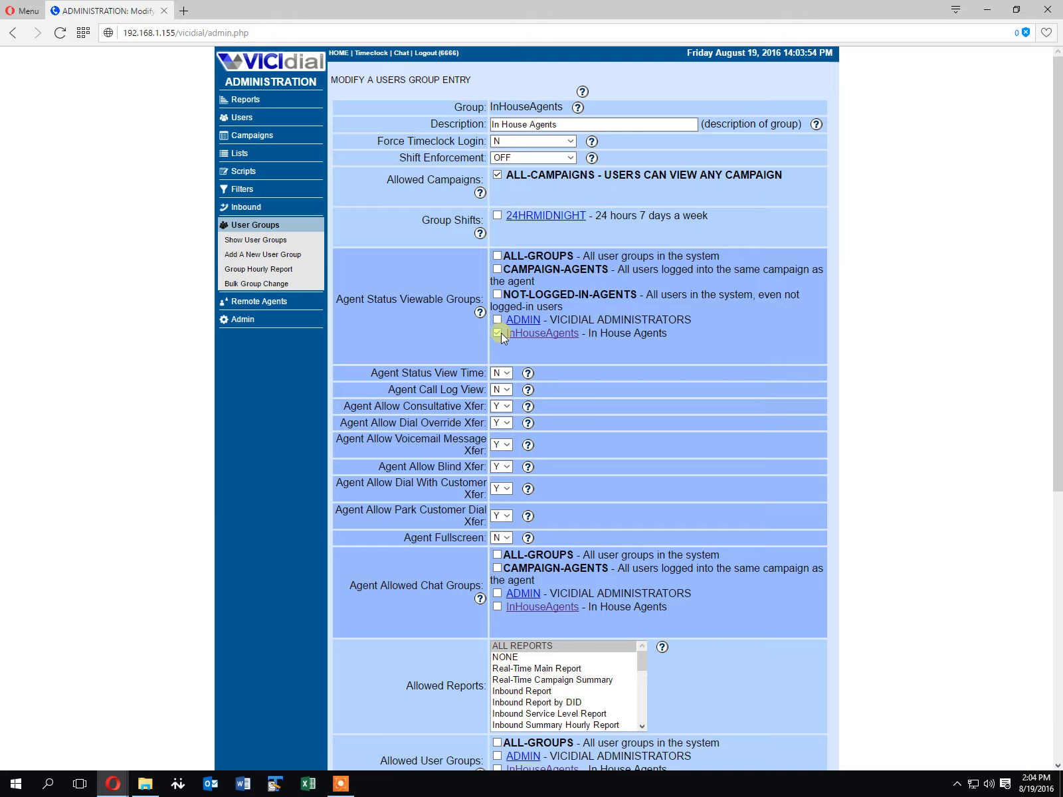
{"action": "scroll", "coordinate": [638, 394], "scroll_direction": "down", "scroll_amount": 2}
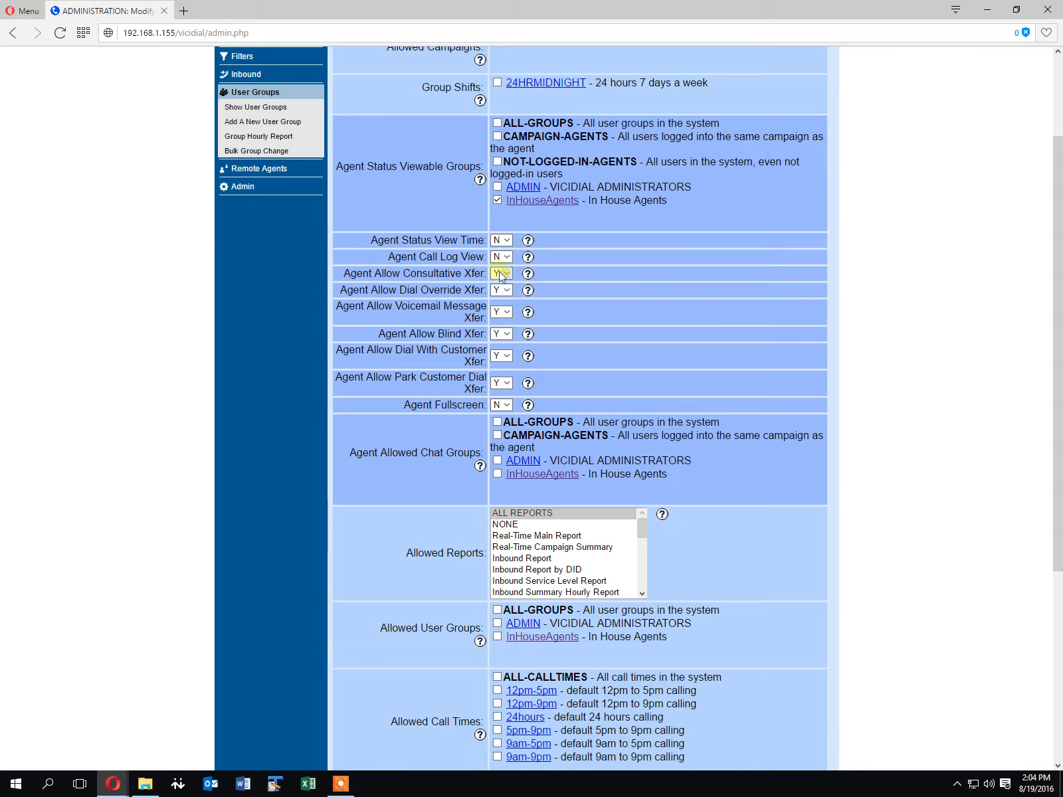
Set the consultative, dial override, voicemail message, blind and park customer dial transfer options to N
{"action": "left_click", "coordinate": [494, 275]}
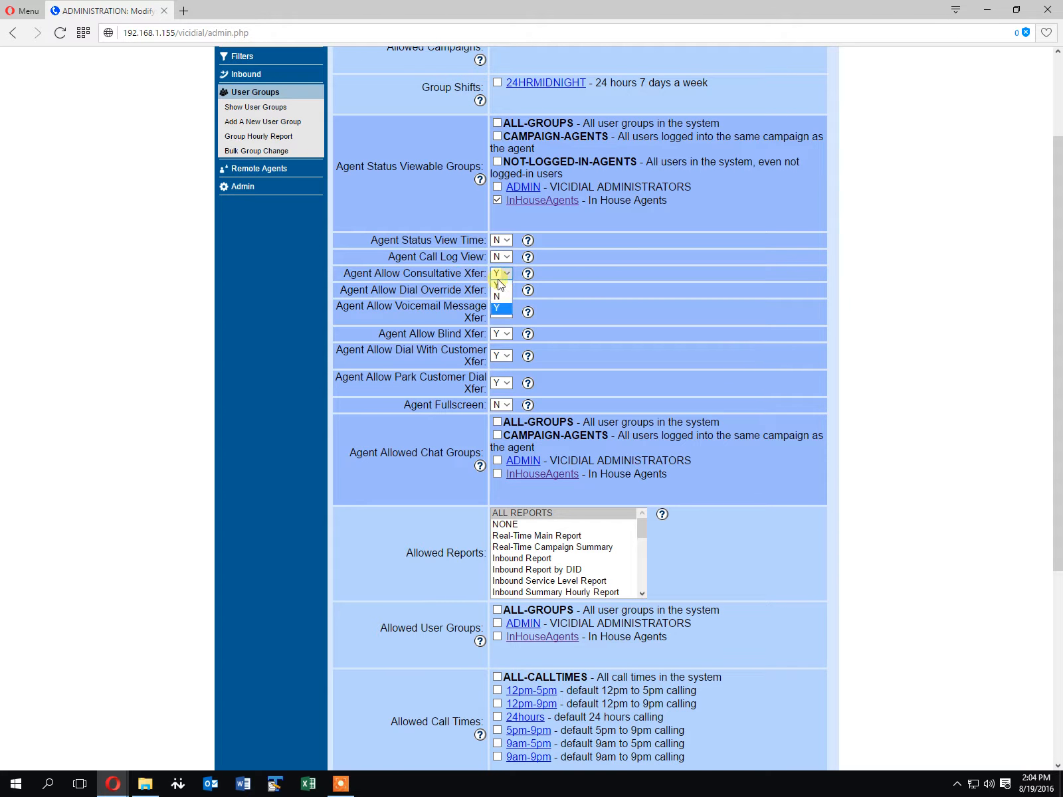
{"action": "left_click", "coordinate": [502, 295]}
{"action": "left_click", "coordinate": [499, 292]}
{"action": "left_click", "coordinate": [499, 311]}
{"action": "left_click", "coordinate": [500, 313]}
{"action": "left_click", "coordinate": [498, 335]}
{"action": "left_click", "coordinate": [501, 334]}
{"action": "left_click", "coordinate": [501, 358]}
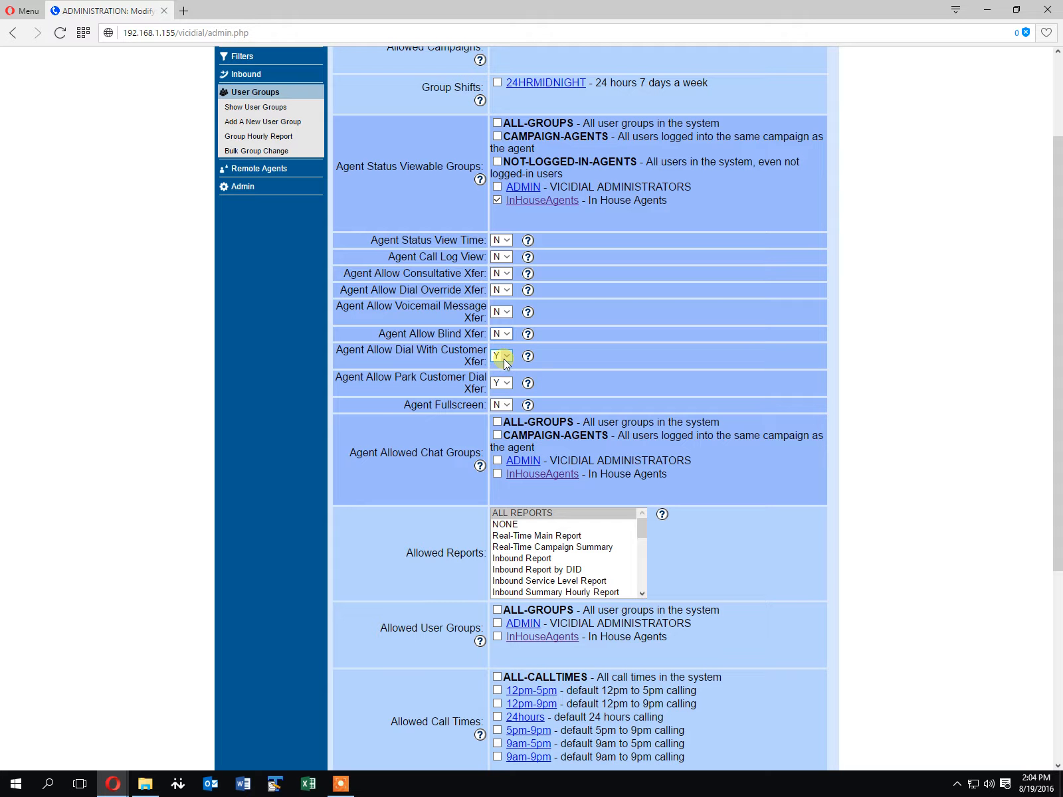
{"action": "left_click", "coordinate": [499, 383]}
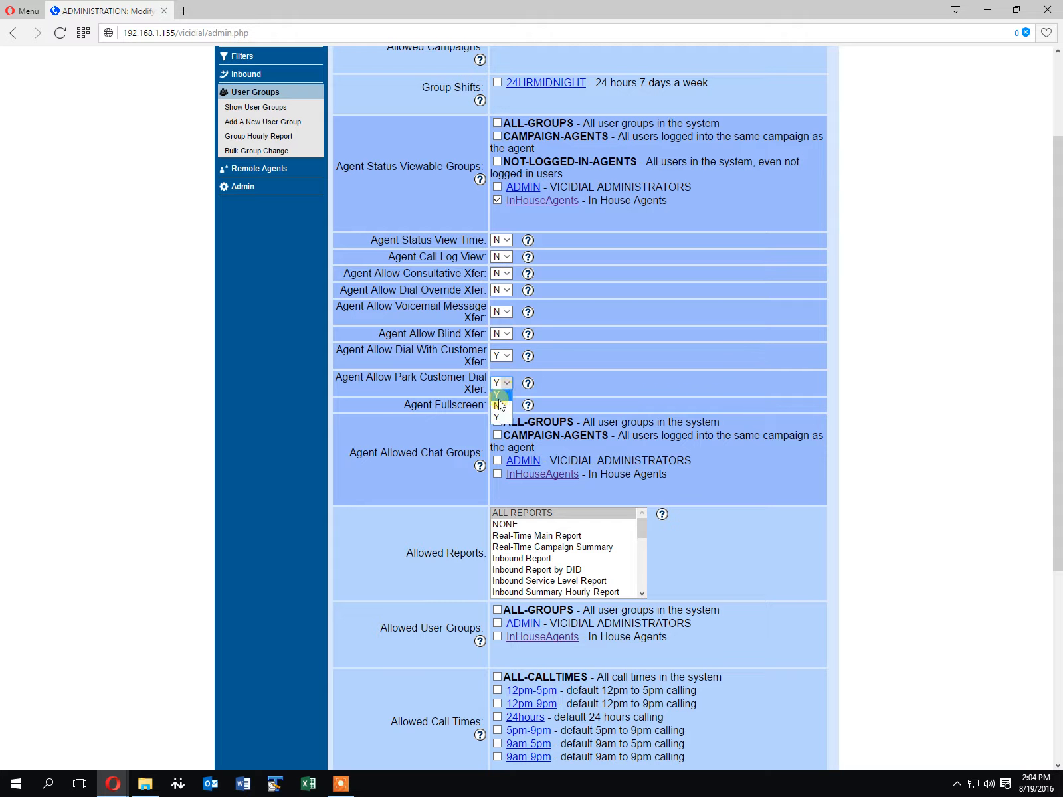
{"action": "left_click", "coordinate": [499, 408]}
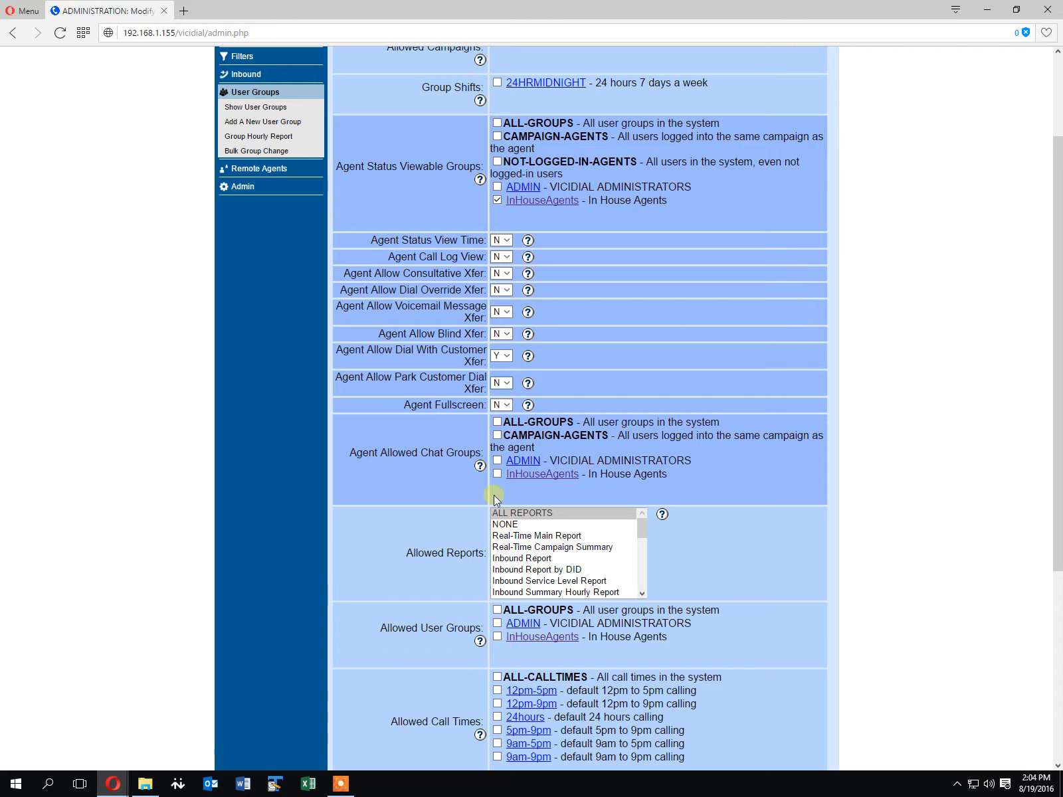
Set Allowed Reports to NONE, allow the InHouseAgents user group, and submit the group changes
{"action": "scroll", "coordinate": [486, 525], "scroll_direction": "down", "scroll_amount": 2}
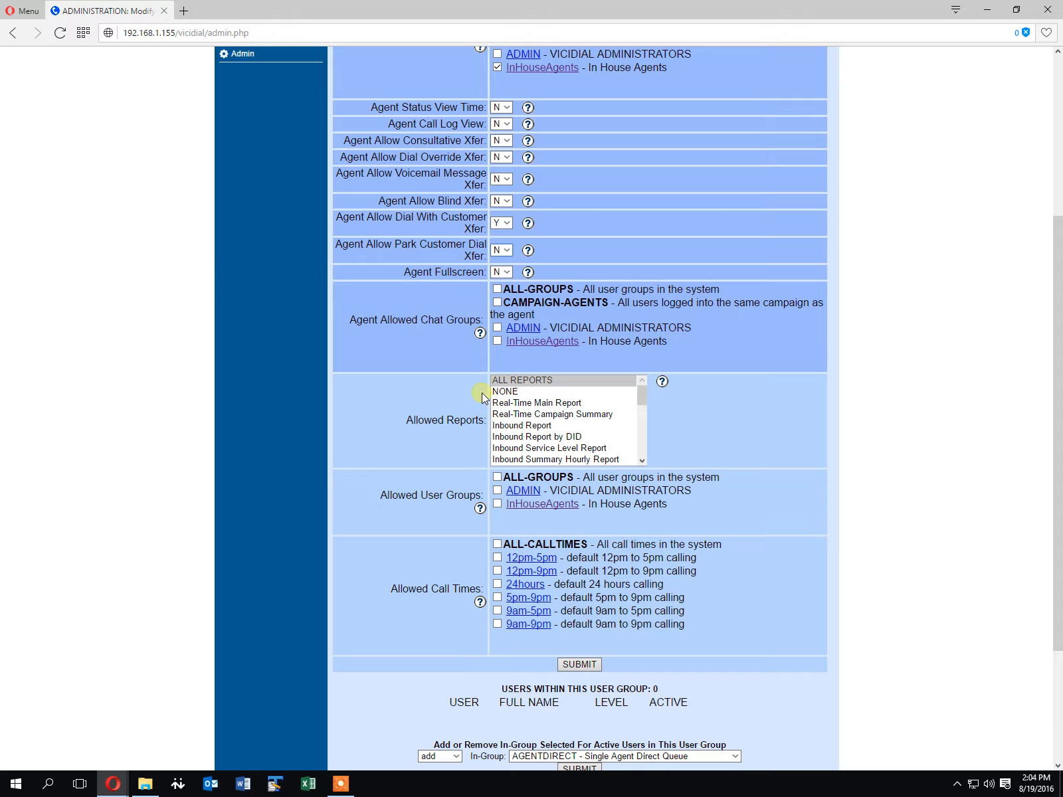
{"action": "left_click", "coordinate": [508, 396]}
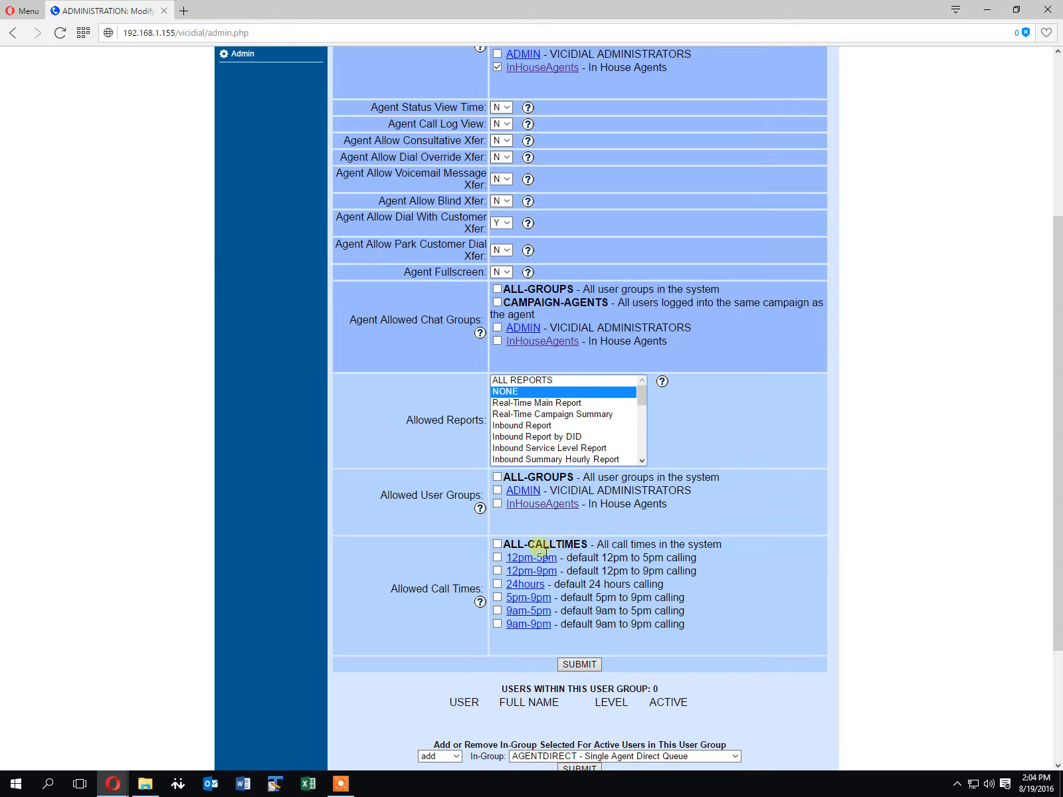
{"action": "left_click", "coordinate": [498, 505]}
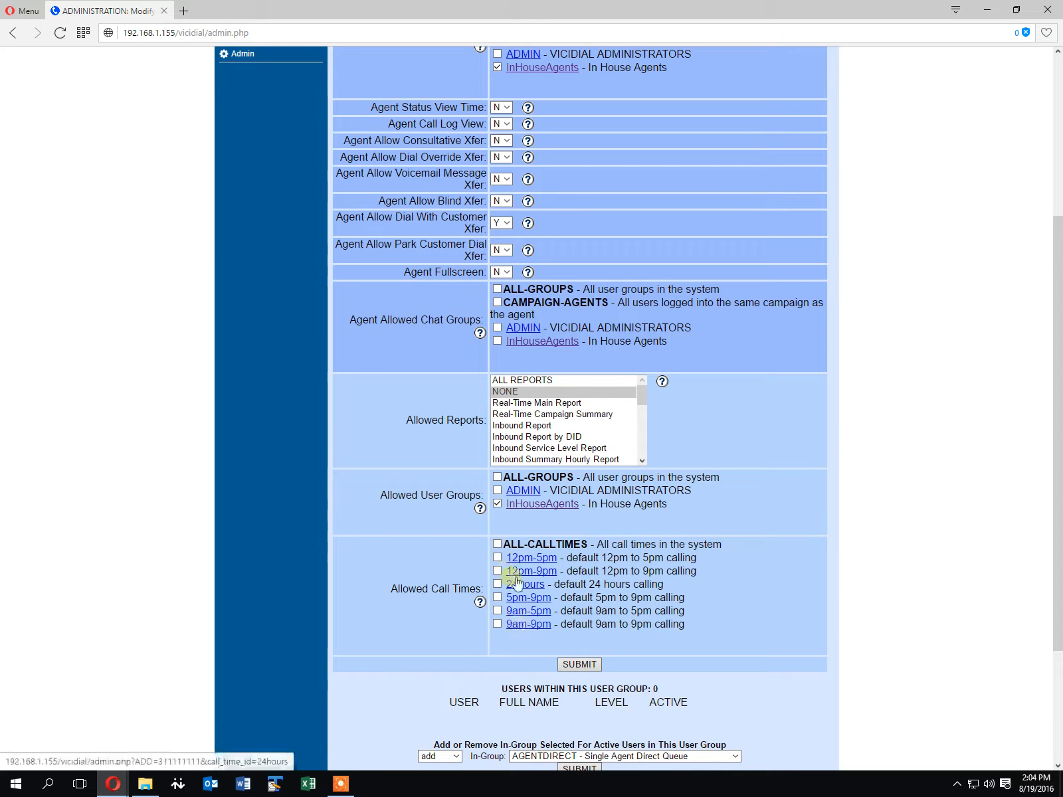
{"action": "left_click", "coordinate": [580, 665]}
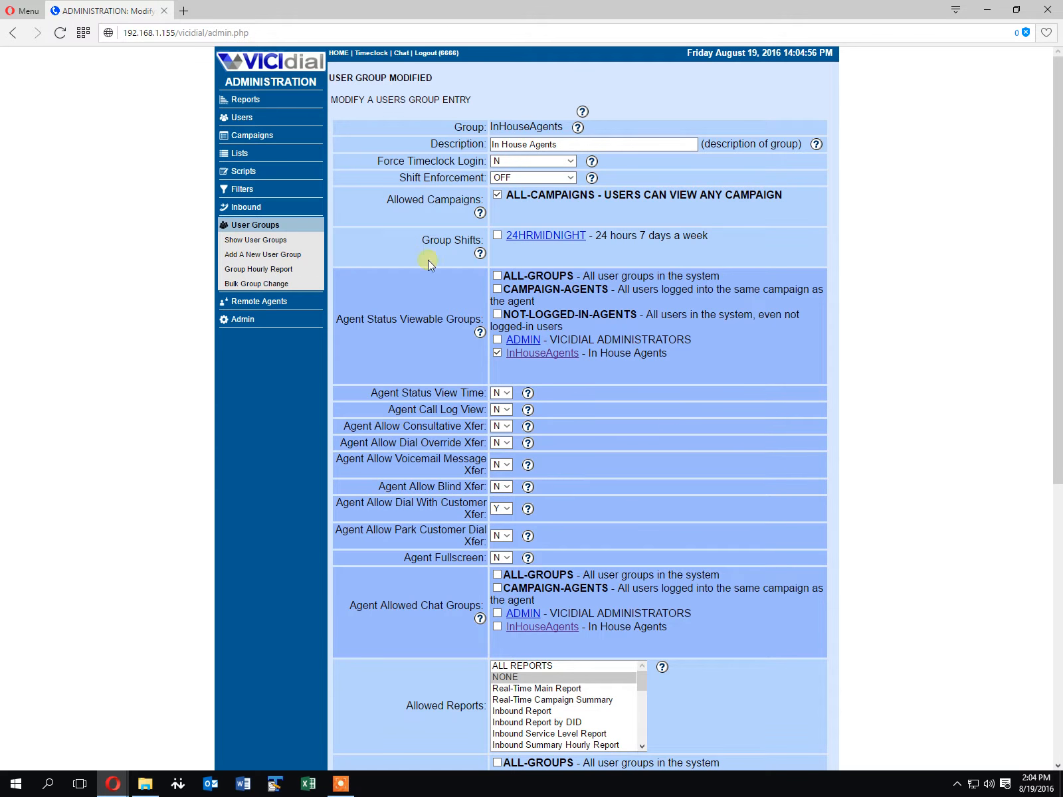
Start adding a new user with user number 2001
{"action": "left_click", "coordinate": [243, 118]}
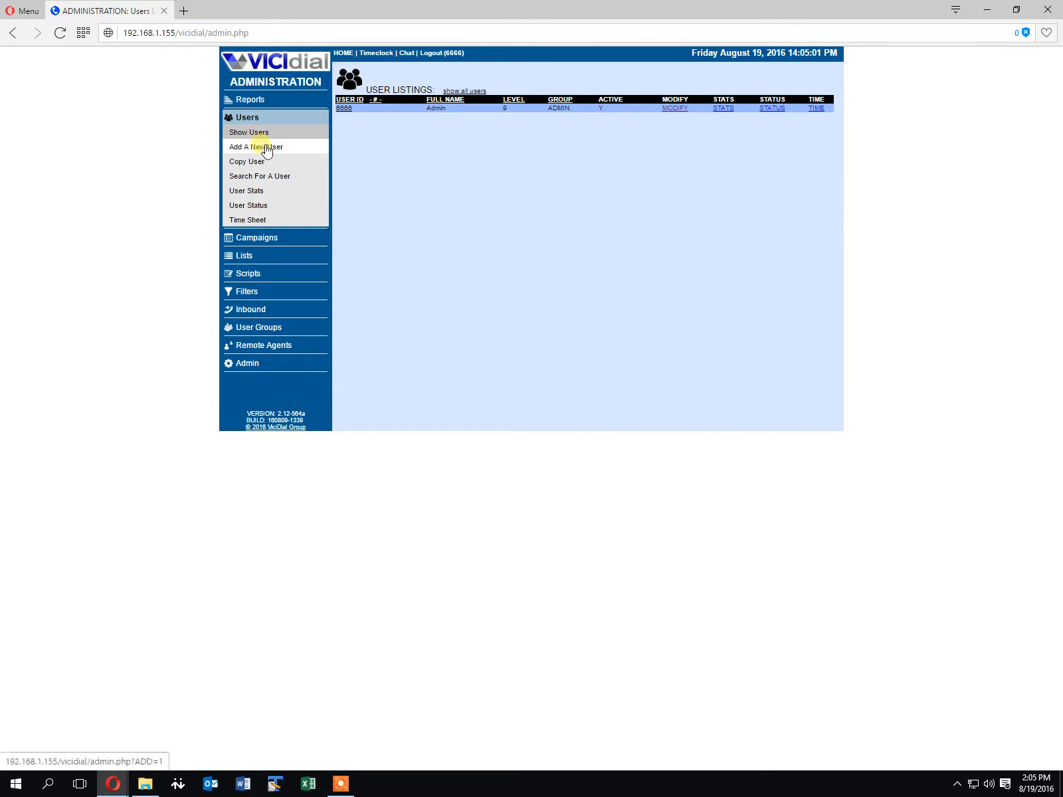
{"action": "left_click", "coordinate": [263, 147]}
{"action": "left_click", "coordinate": [482, 114]}
{"action": "type", "text": "2001"}
{"action": "key", "text": "Tab"}
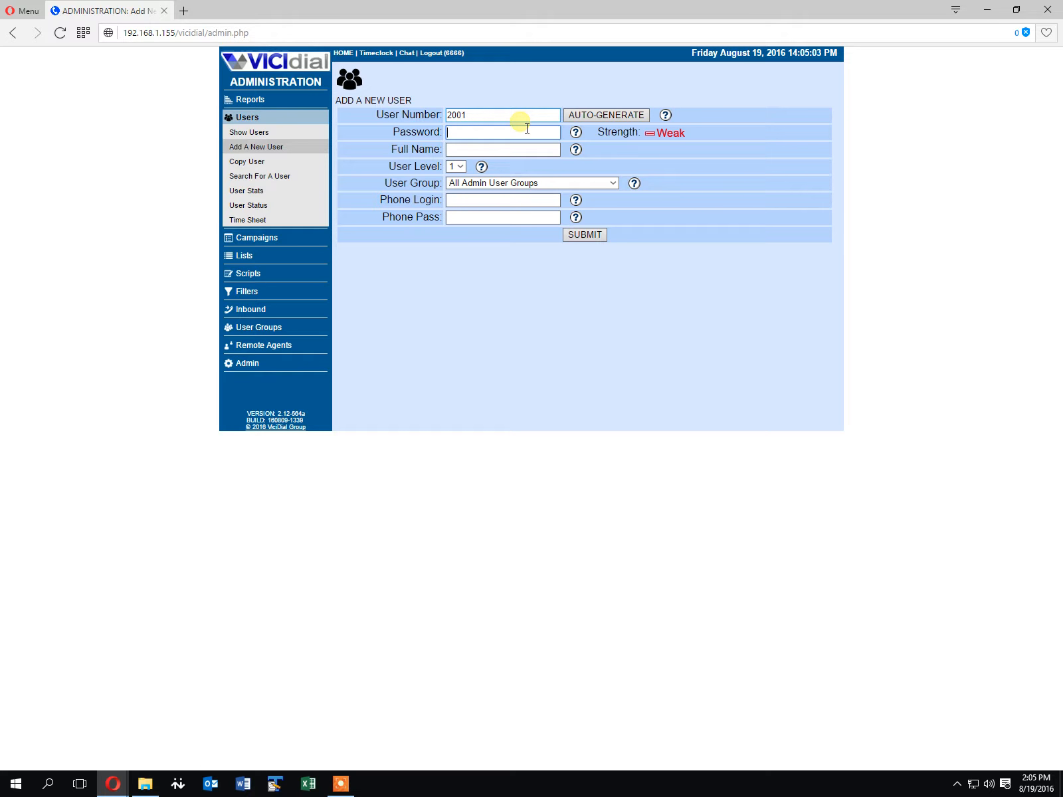
Enter the new user's password and the full name User Name
{"action": "type", "text": "password"}
{"action": "key", "text": "Tab"}
{"action": "type", "text": "User N"}
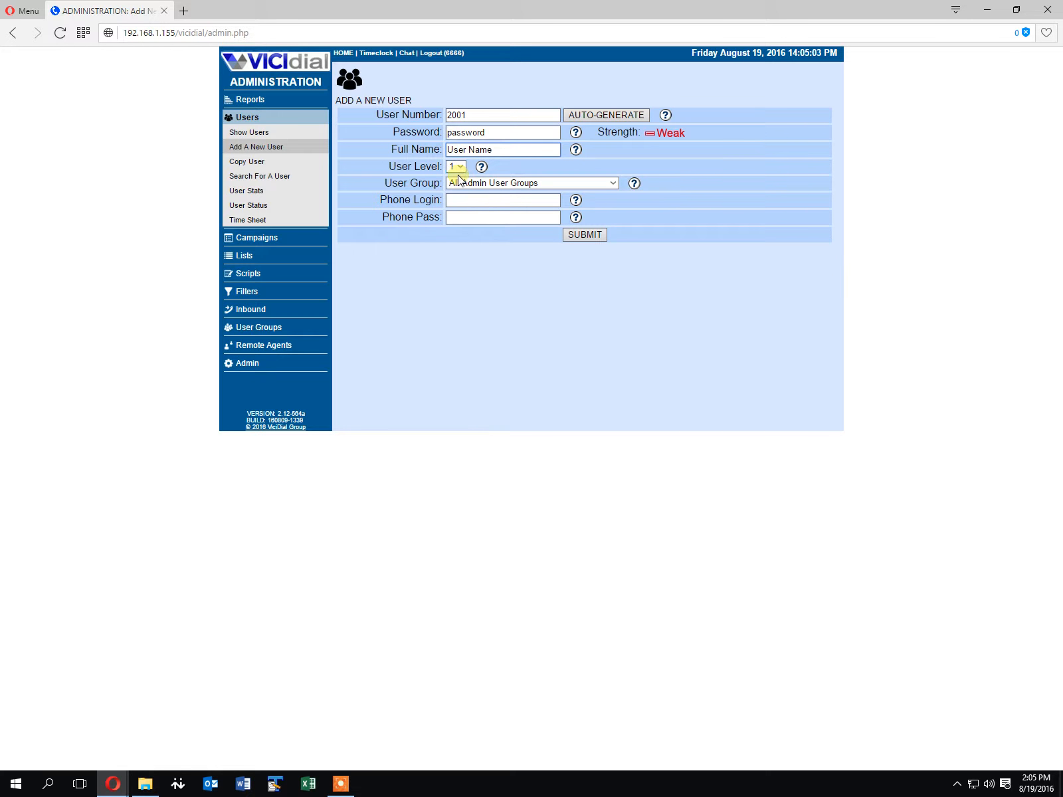
Assign the new user to the InHouseAgents user group and submit it
{"action": "left_click", "coordinate": [544, 186]}
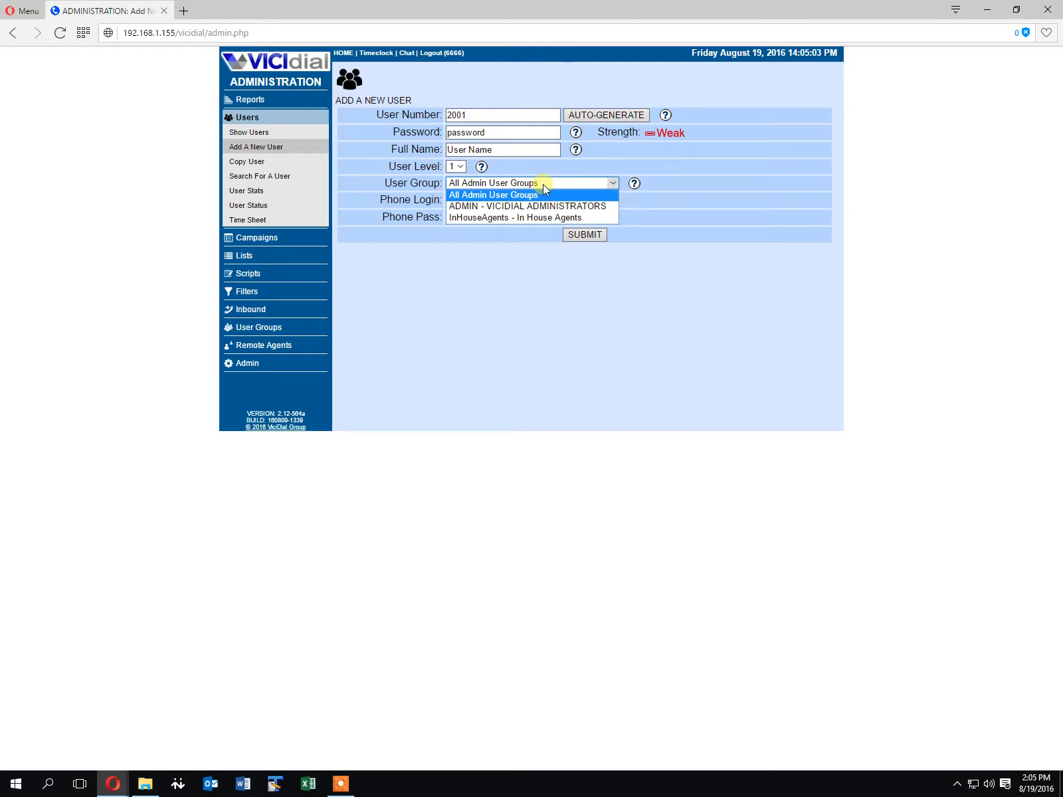
{"action": "left_click", "coordinate": [535, 219]}
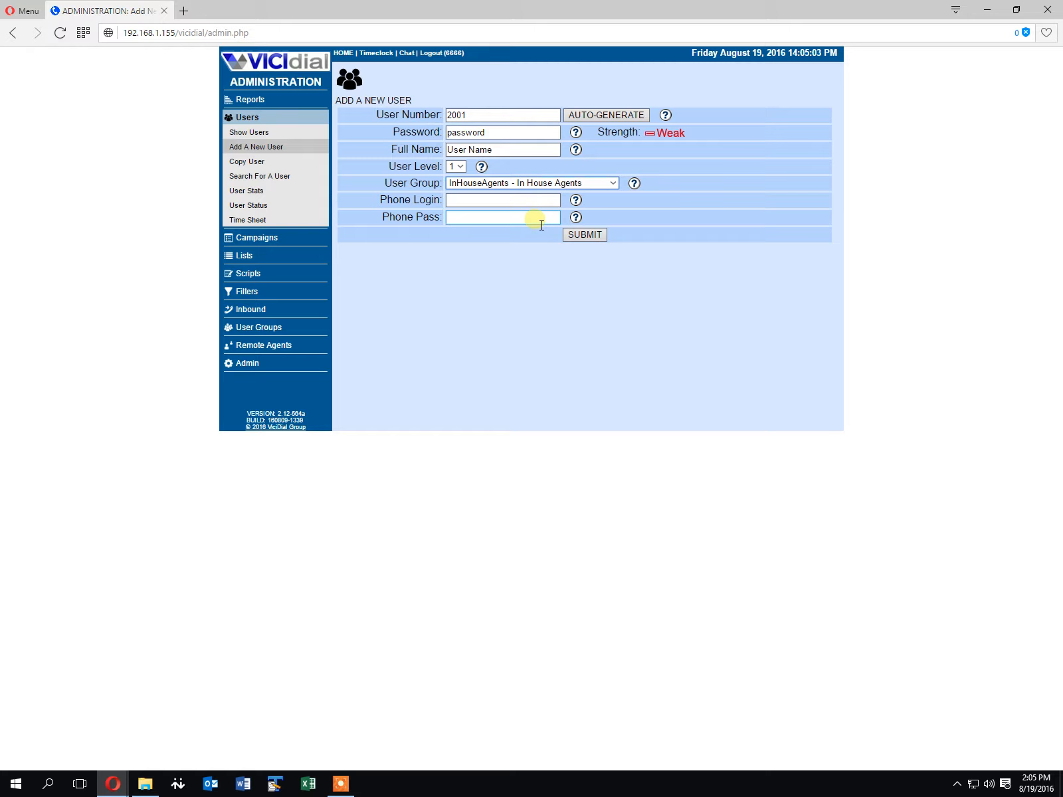
{"action": "left_click", "coordinate": [584, 235]}
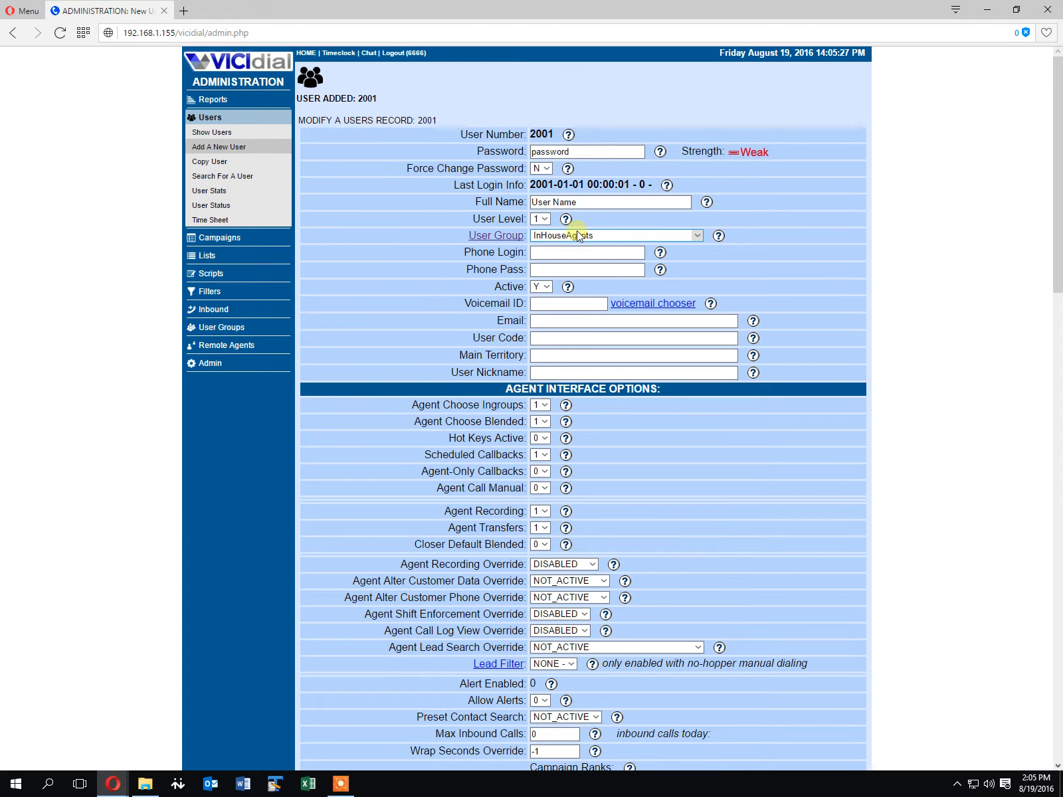
Open and read the help for the Hot Keys Active option, then close it
{"action": "scroll", "coordinate": [527, 292], "scroll_direction": "down", "scroll_amount": 2}
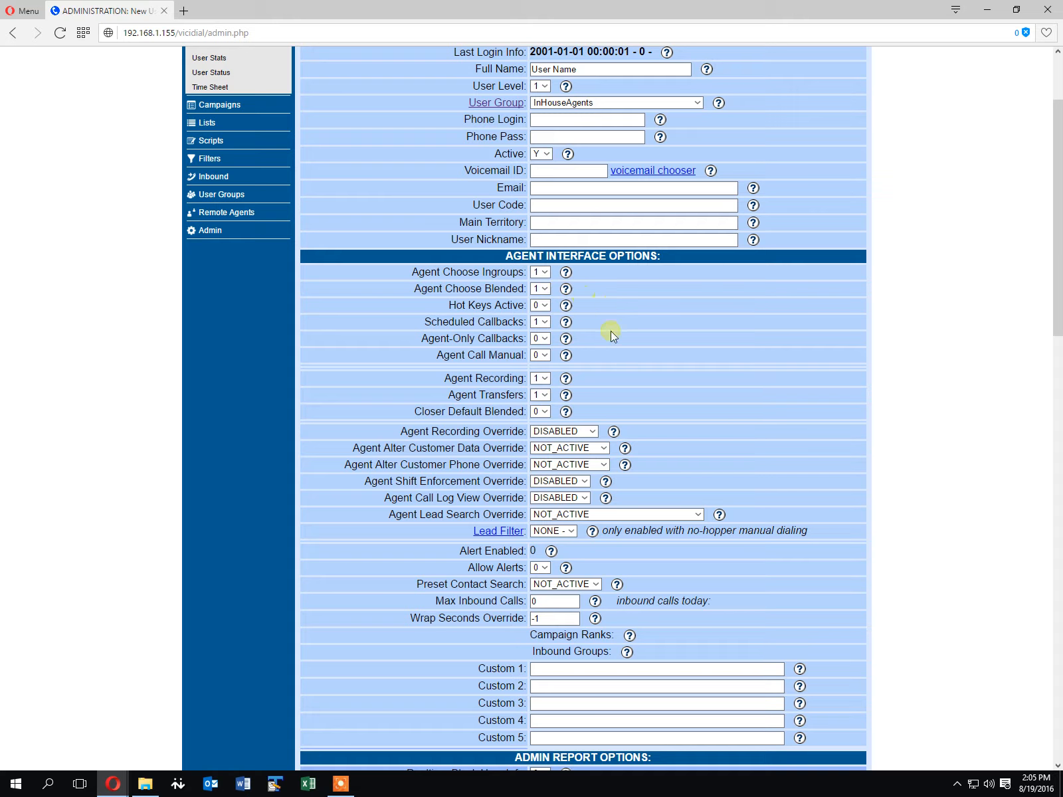
{"action": "left_click", "coordinate": [566, 306]}
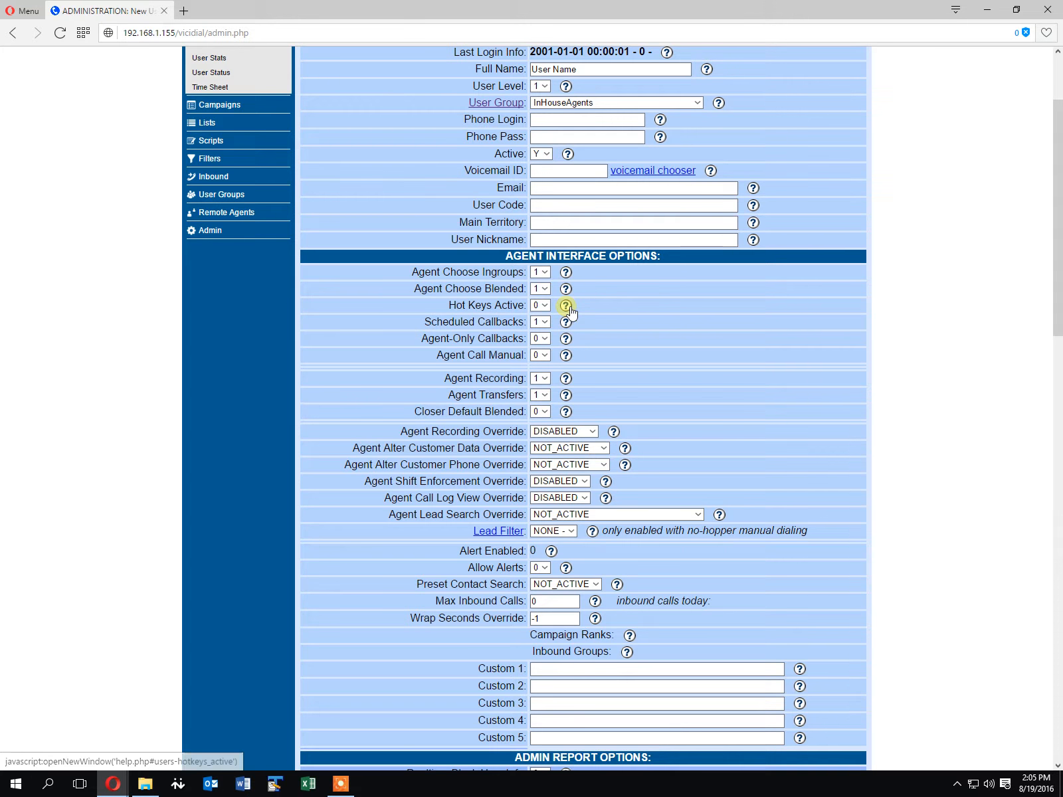
{"action": "left_click_drag", "start_coordinate": [166, 9], "coordinate": [233, 194]}
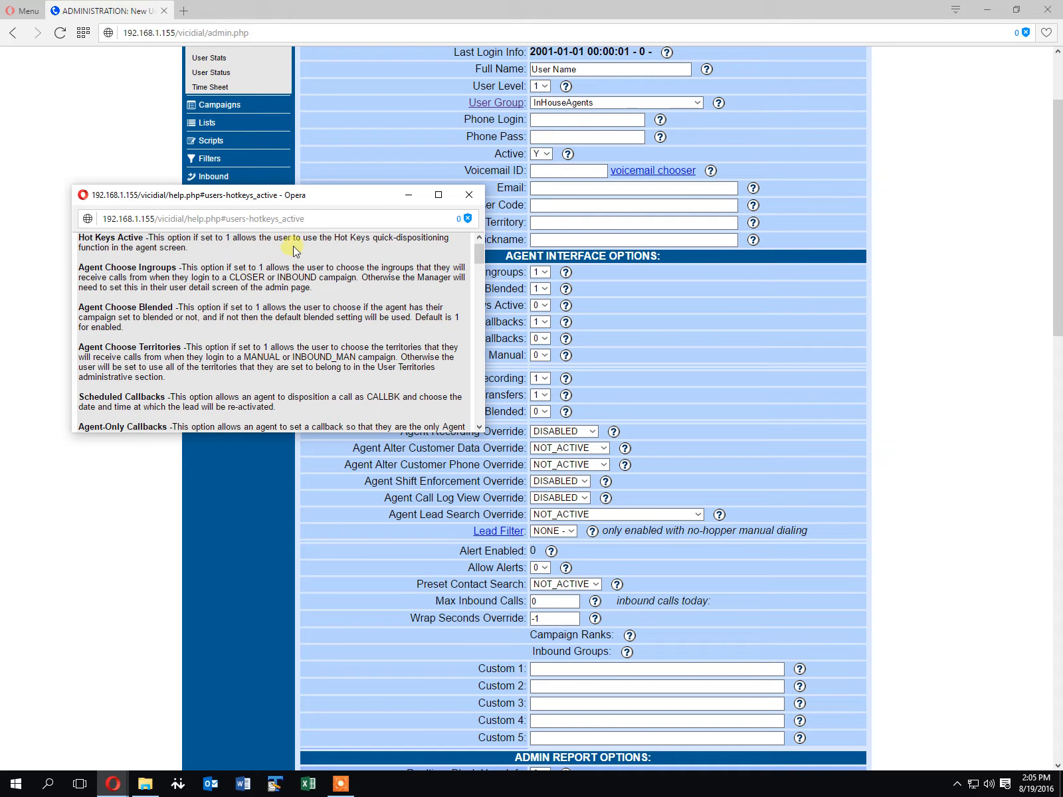
{"action": "left_click", "coordinate": [472, 194]}
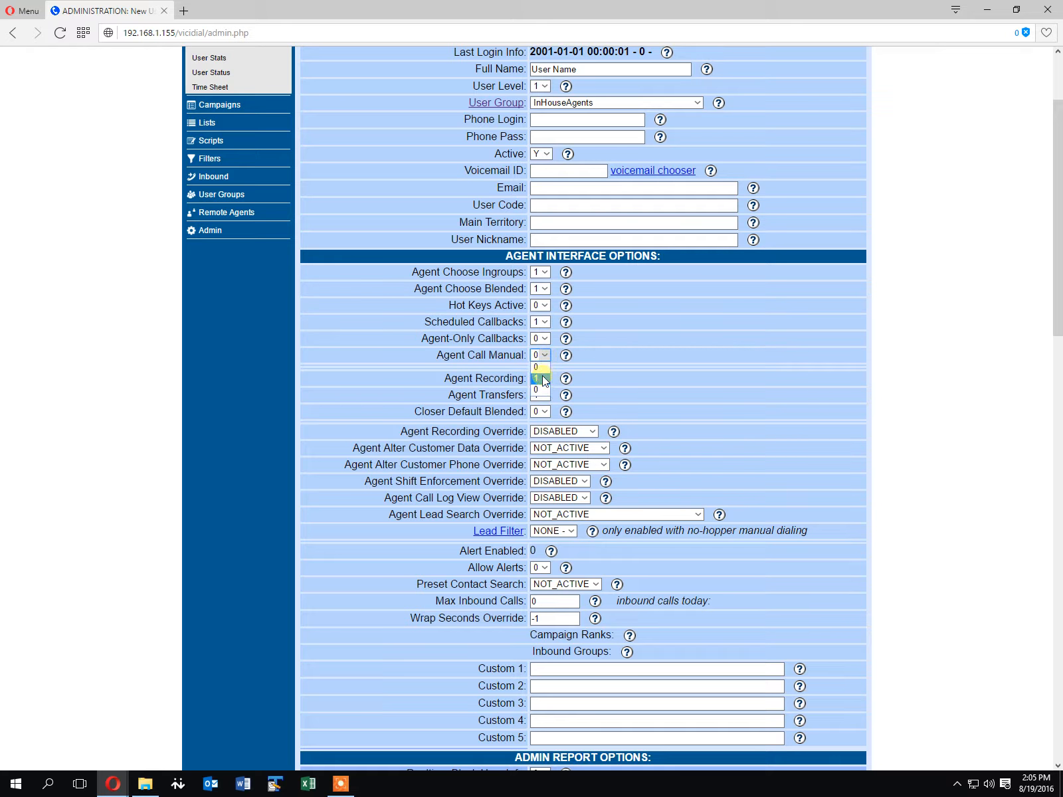
Submit the new user's record
{"action": "left_click", "coordinate": [629, 342]}
{"action": "scroll", "coordinate": [634, 431], "scroll_direction": "down", "scroll_amount": 1}
{"action": "scroll", "coordinate": [638, 465], "scroll_direction": "down", "scroll_amount": 20}
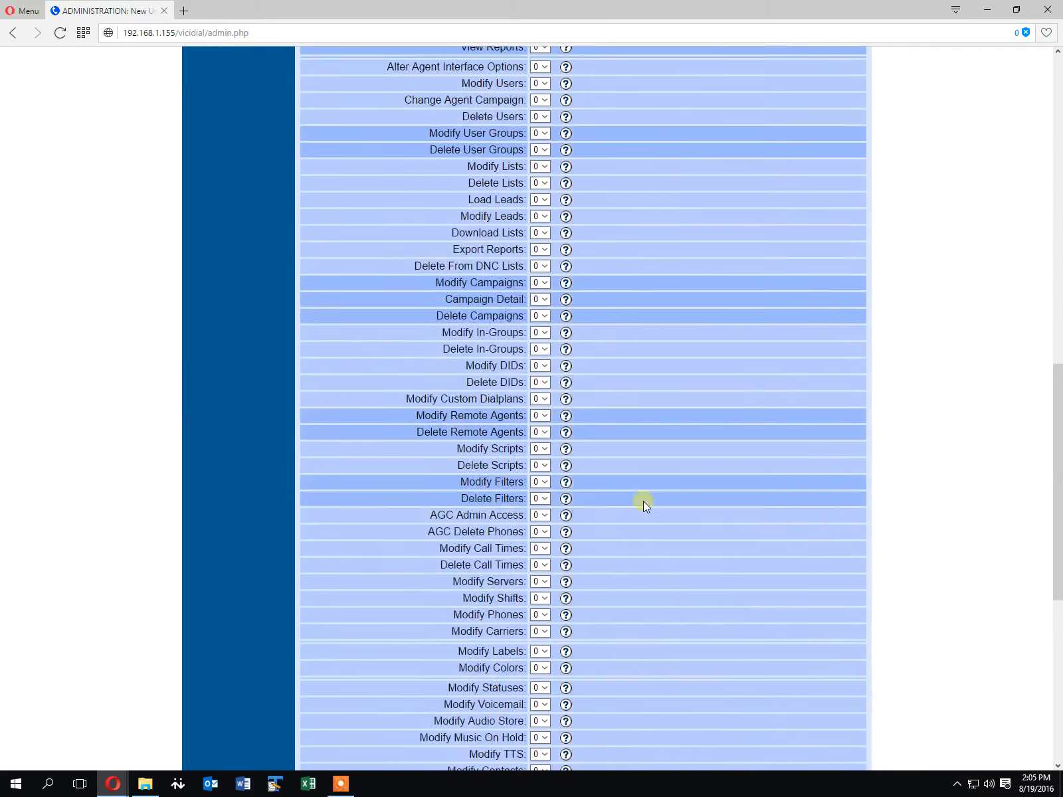
{"action": "left_click", "coordinate": [587, 566]}
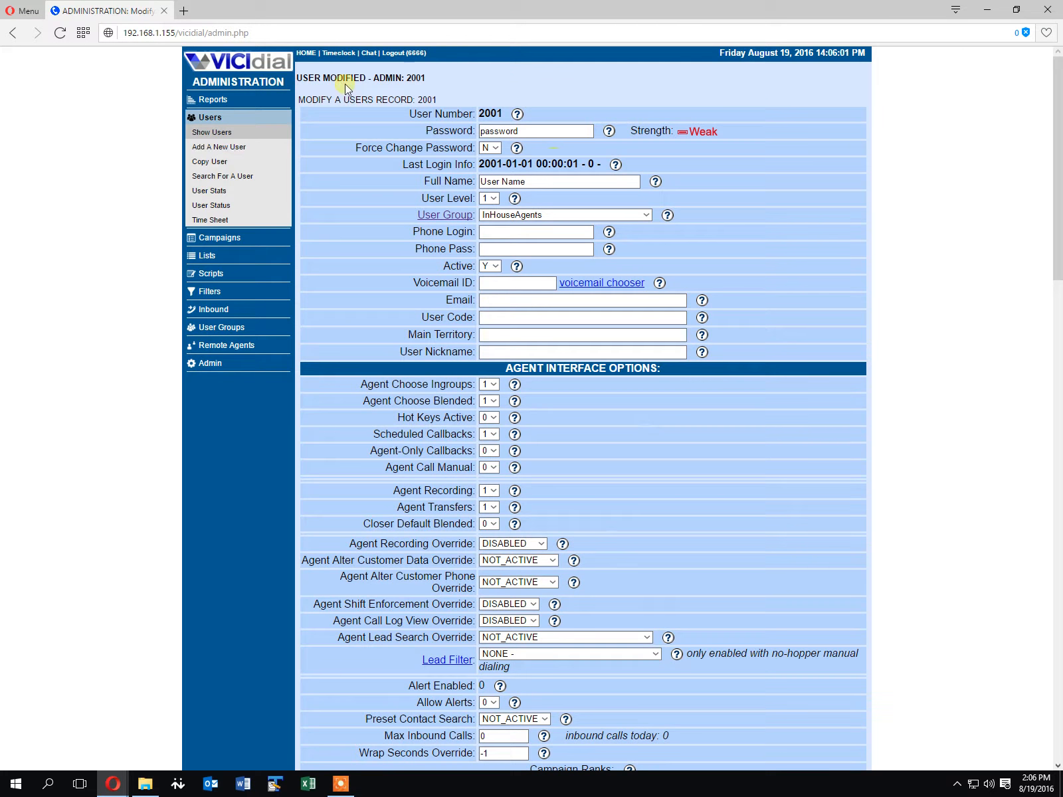
Open the agent login page in a new tab
{"action": "left_click", "coordinate": [311, 55]}
{"action": "left_click", "coordinate": [256, 10]}
{"action": "left_click", "coordinate": [527, 140]}
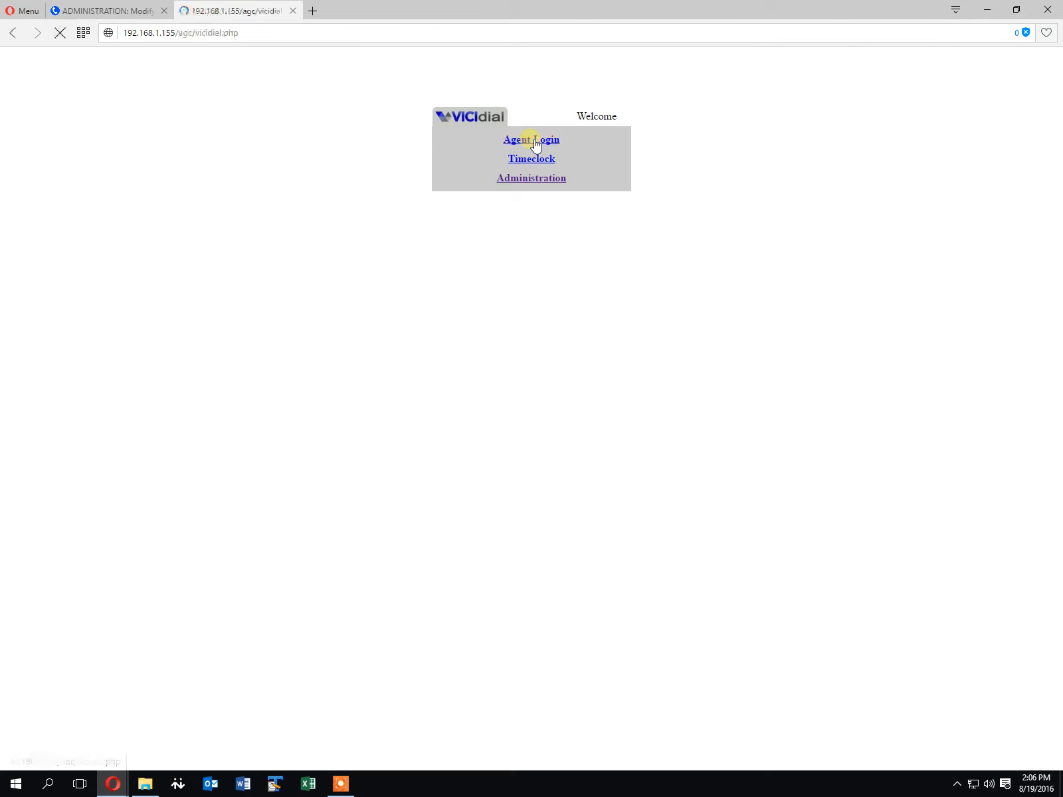
{"action": "double_click", "coordinate": [539, 151]}
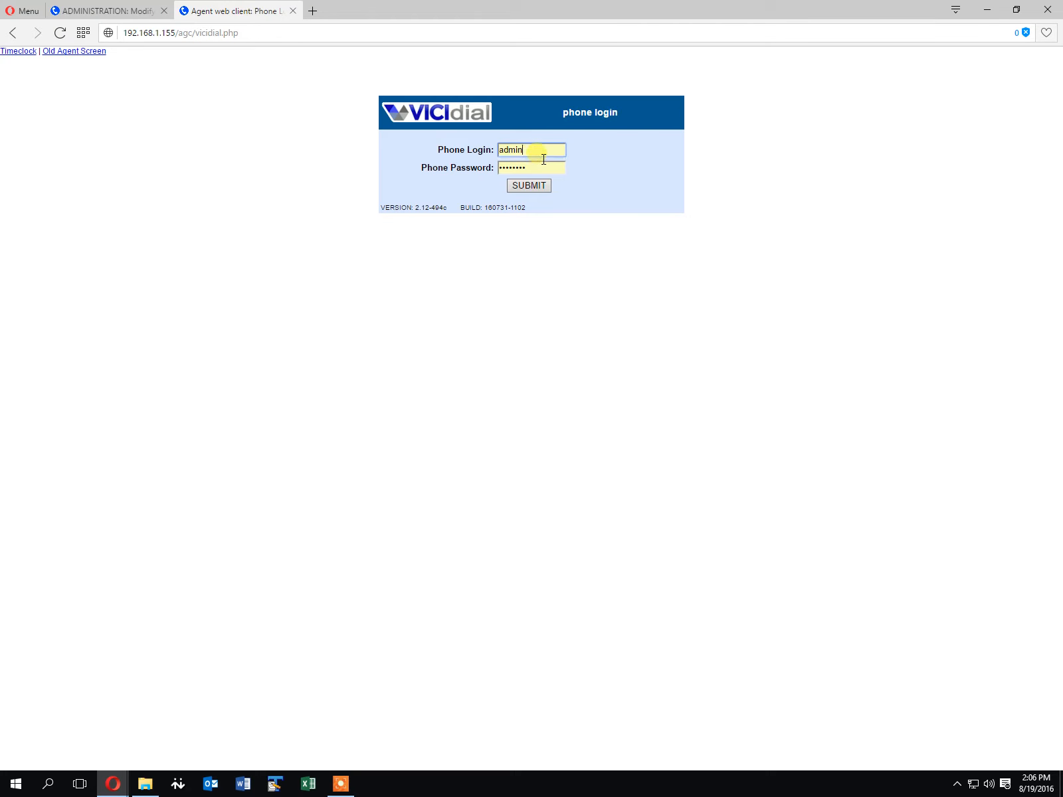
Log in with phone login 1007 and the phone password
{"action": "type", "text": "100"}
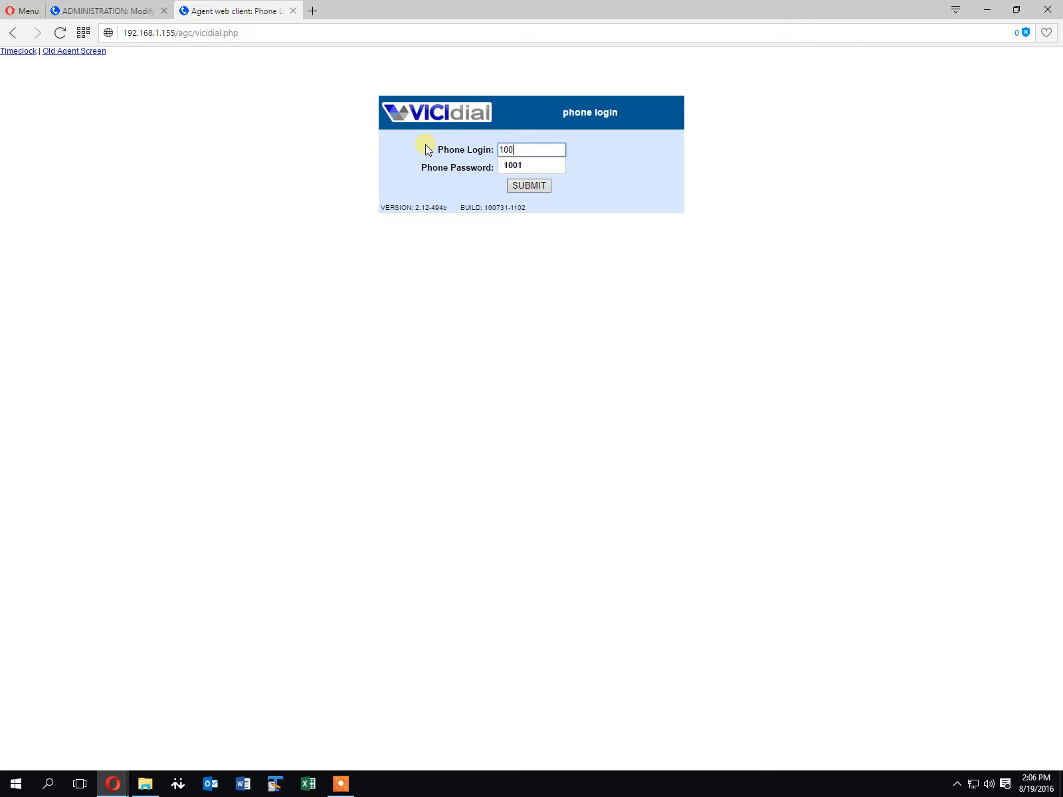
{"action": "type", "text": "7"}
{"action": "key", "text": "Tab"}
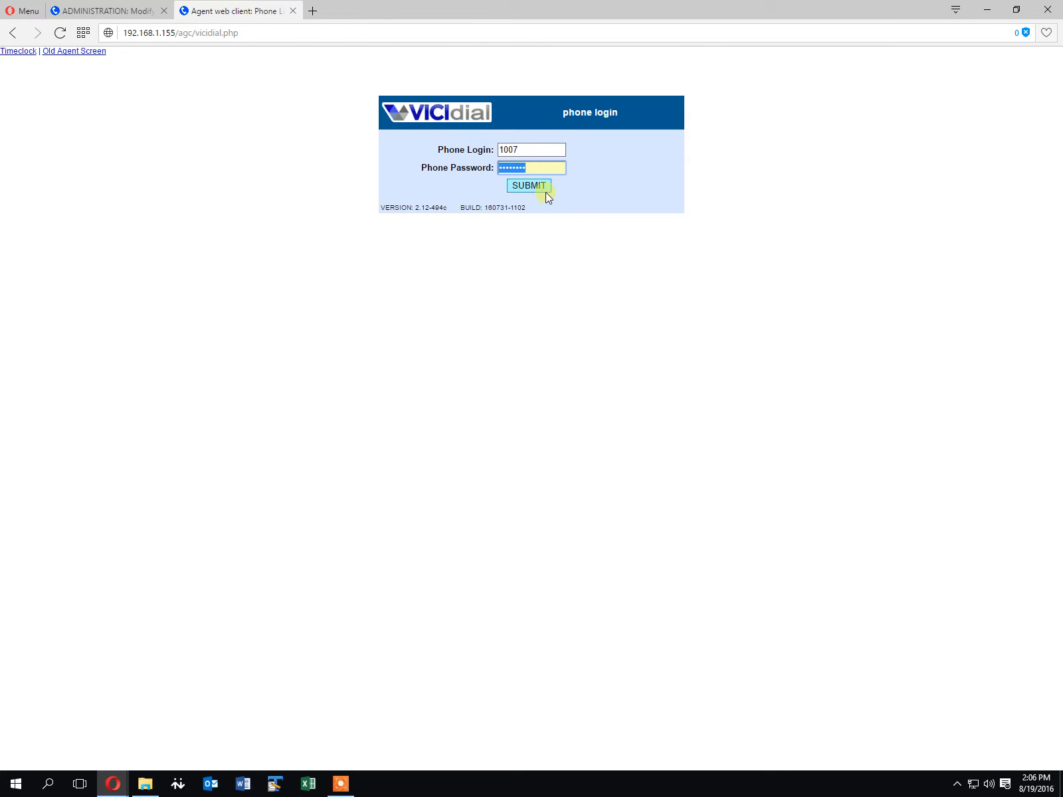
{"action": "type", "text": "t"}
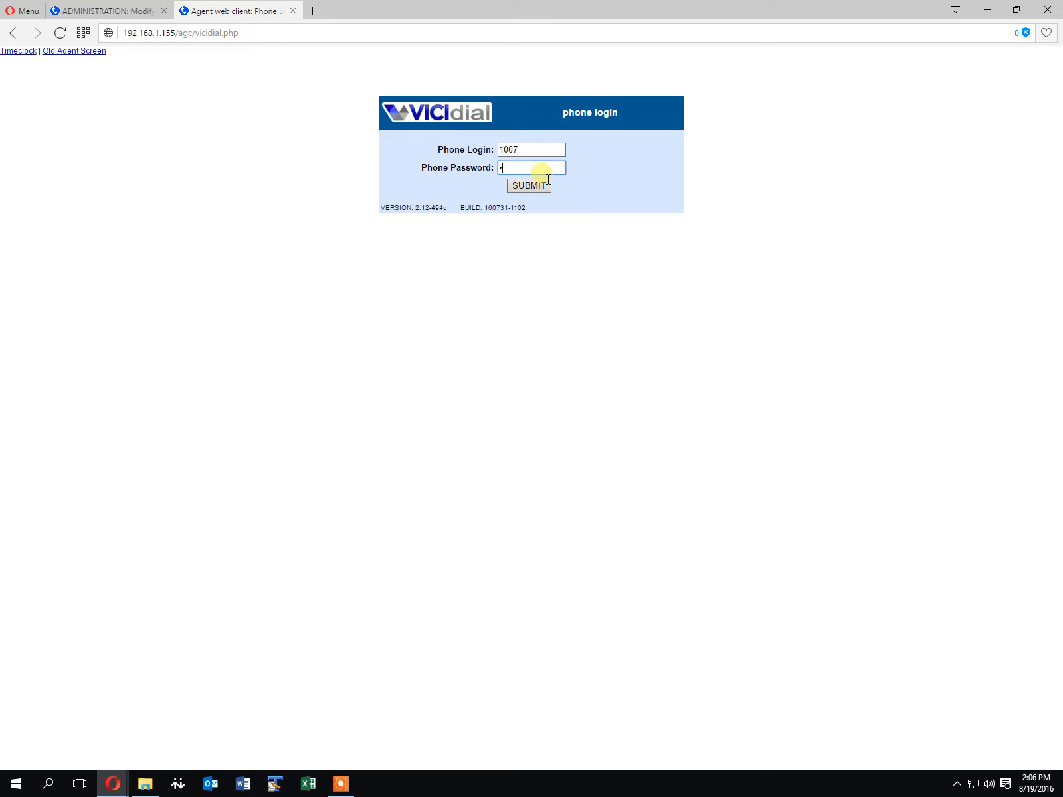
{"action": "type", "text": "est"}
{"action": "left_click", "coordinate": [535, 186]}
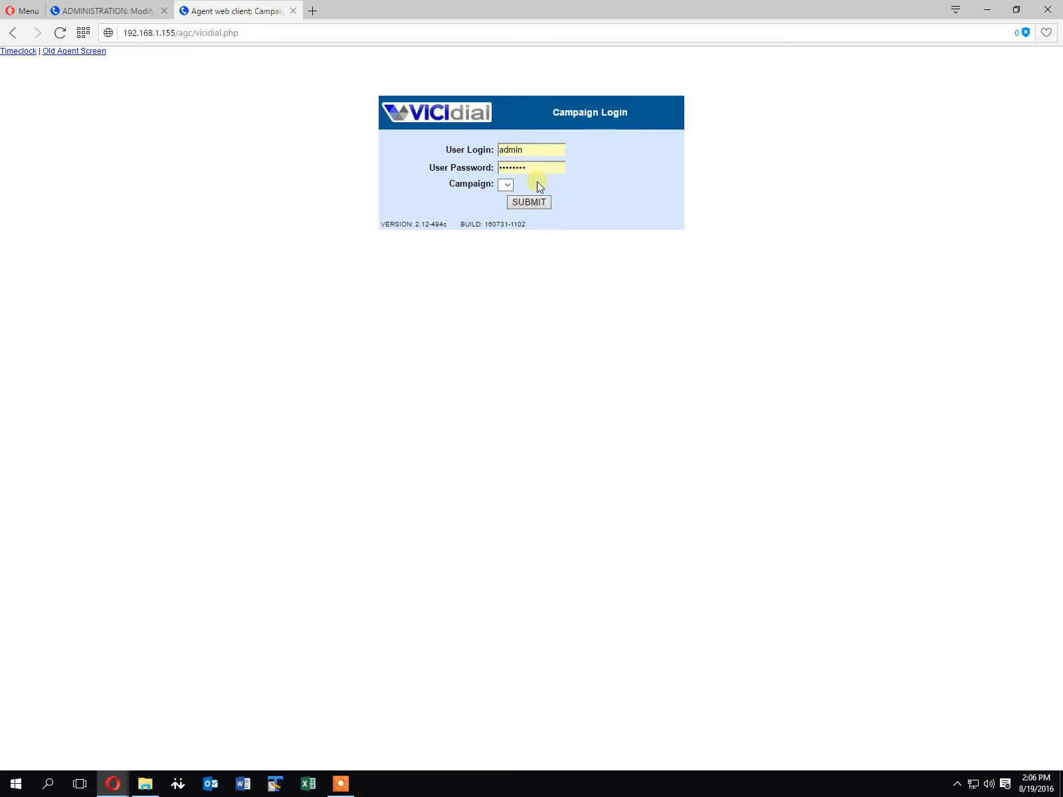
Enter user login 2001 and the user's password on the campaign login and submit
{"action": "left_click", "coordinate": [96, 8]}
{"action": "left_click", "coordinate": [278, 13]}
{"action": "double_click", "coordinate": [544, 145]}
{"action": "type", "text": "2001"}
{"action": "key", "text": "Tab"}
{"action": "type", "text": "123"}
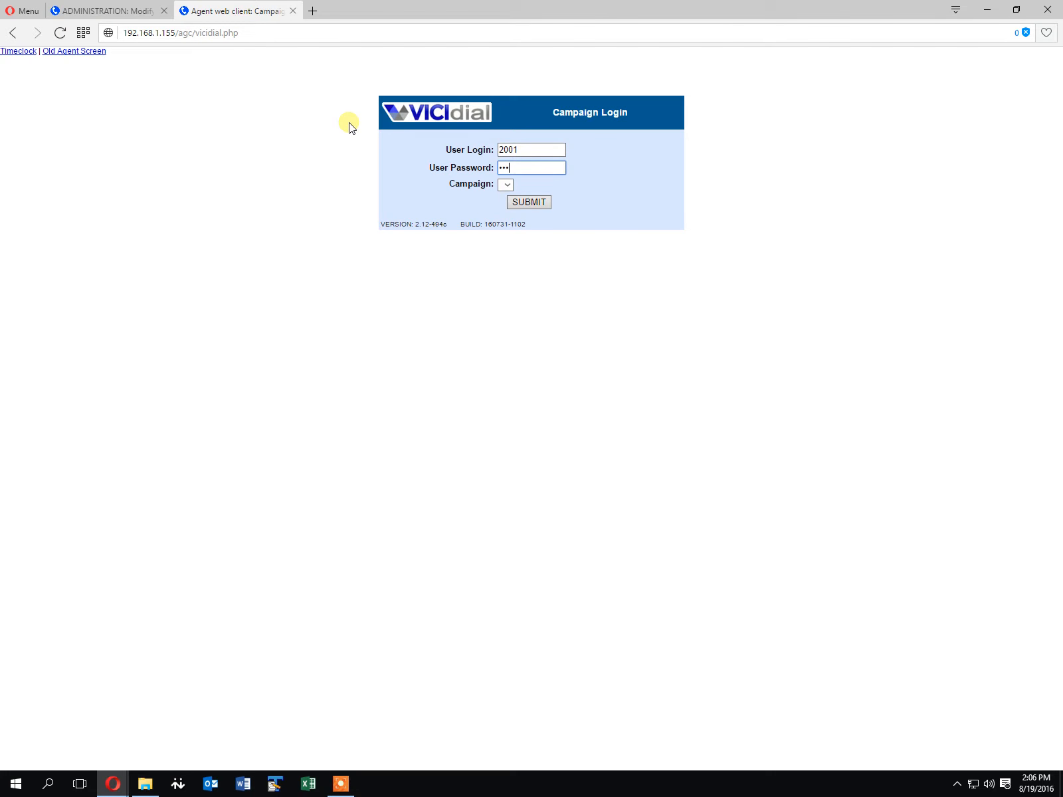
{"action": "left_click", "coordinate": [532, 204]}
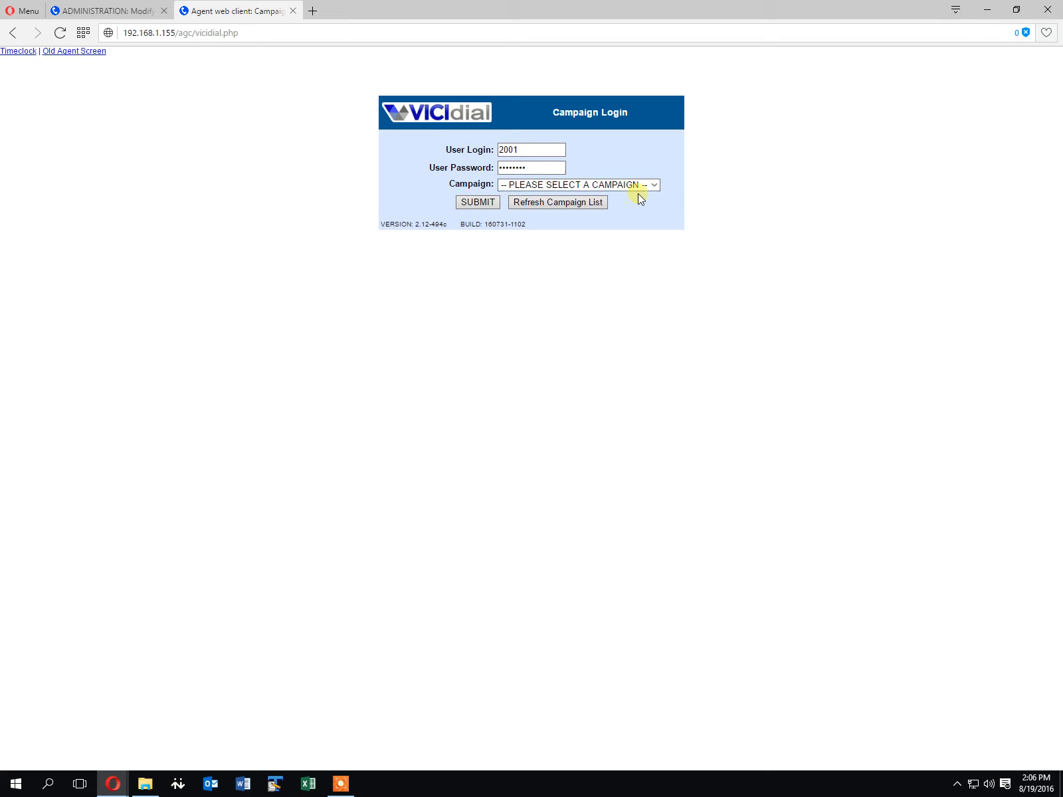
Open the campaign list to choose a campaign
{"action": "left_click", "coordinate": [653, 189]}
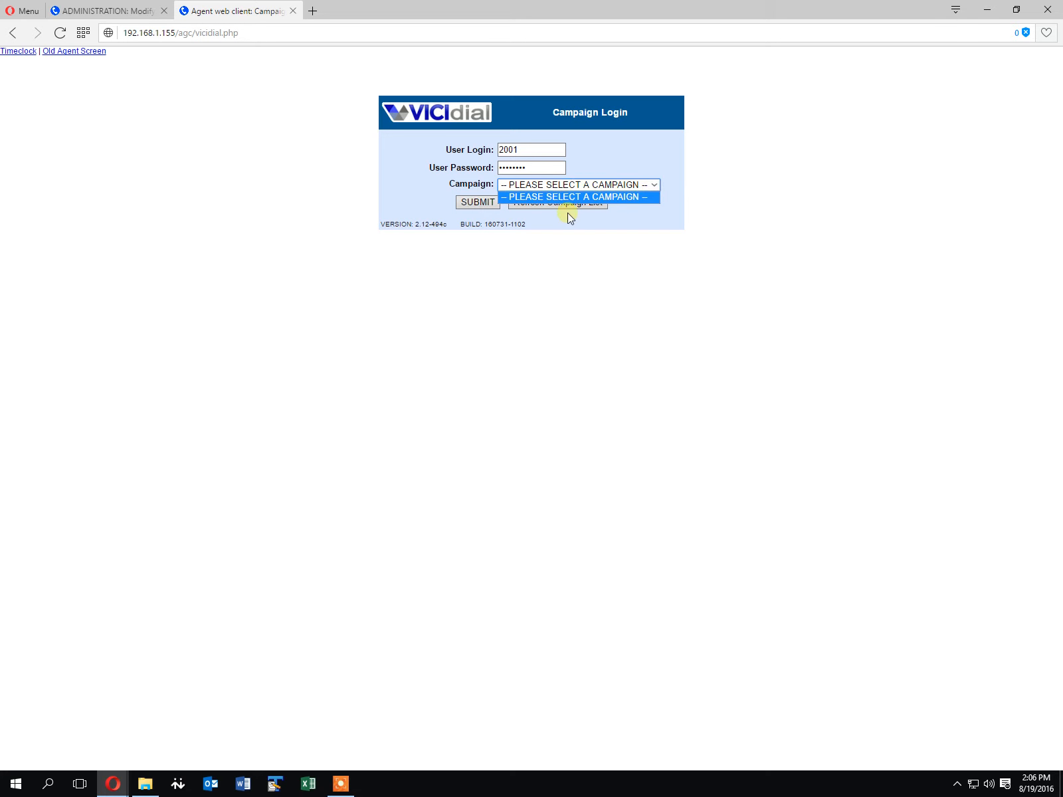
{"action": "left_click", "coordinate": [668, 188]}
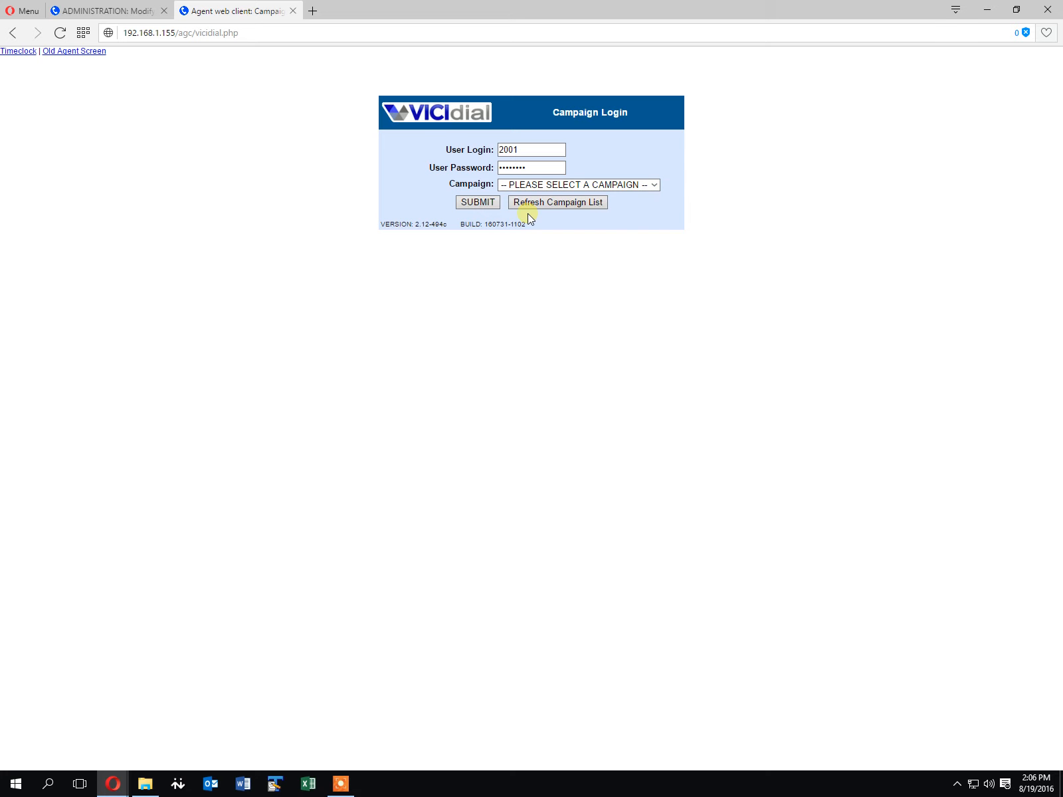
Refresh the campaign list and open the campaign selector to check which campaigns are available
{"action": "left_click", "coordinate": [570, 200]}
{"action": "left_click", "coordinate": [655, 187]}
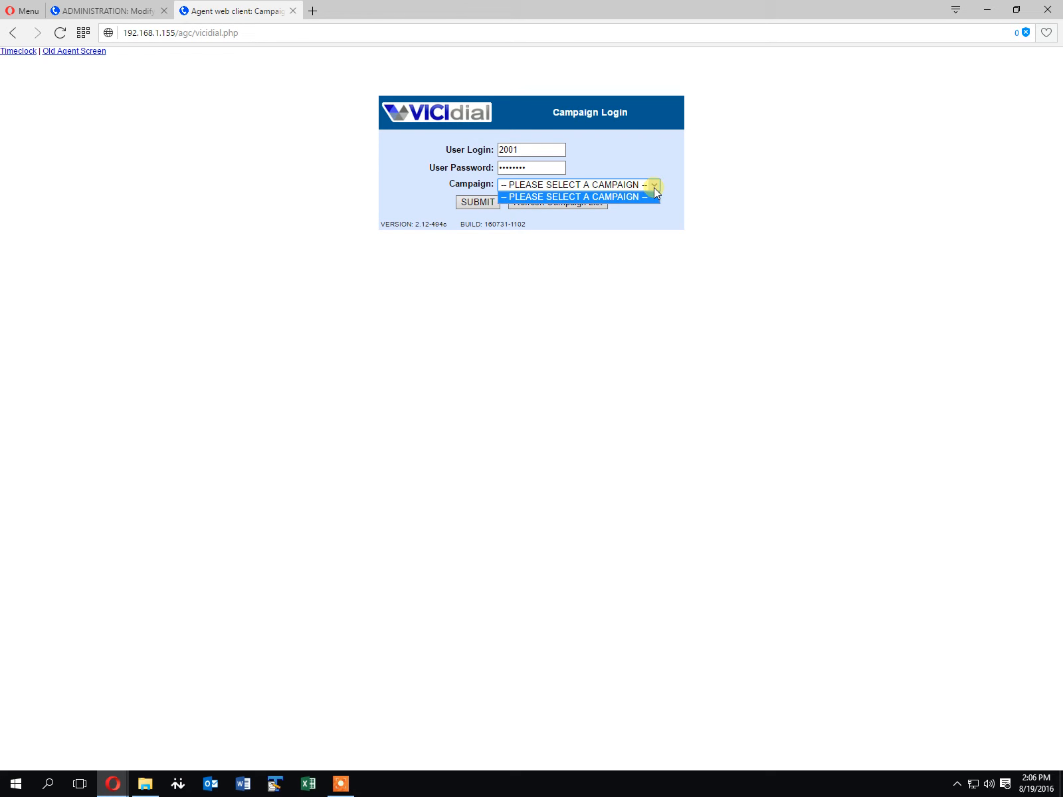
Switch to the administration tab, view the campaign listings, and return to user 2001's record
{"action": "left_click", "coordinate": [137, 15]}
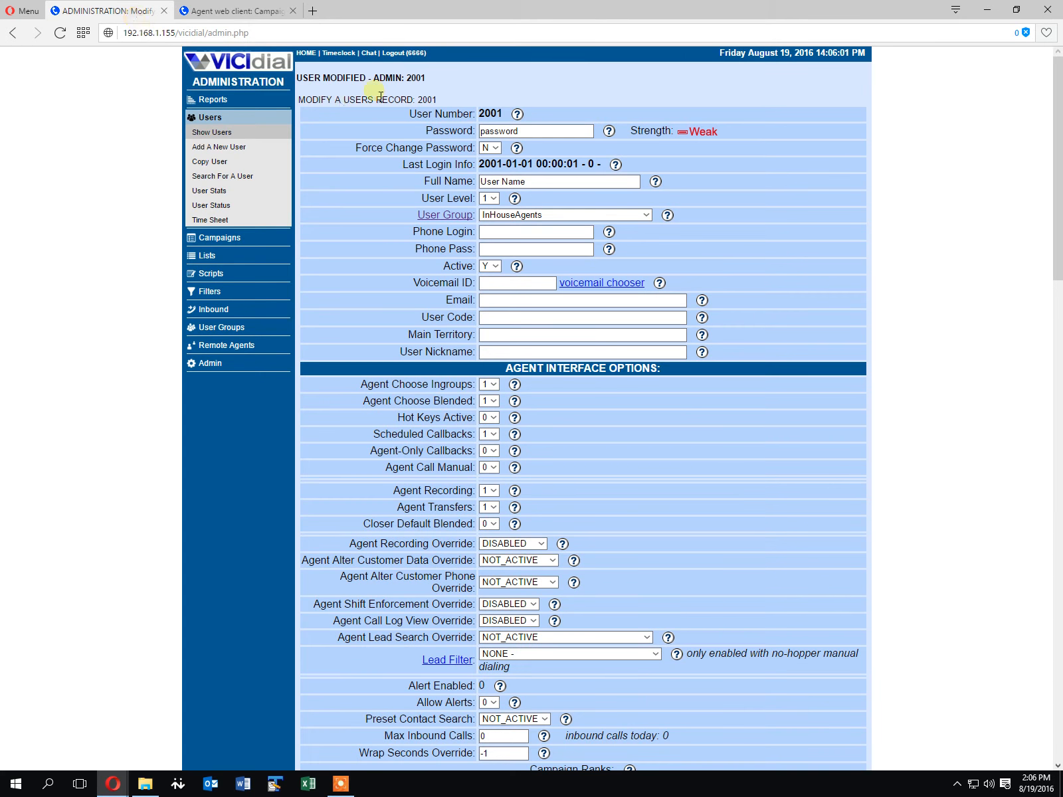
{"action": "left_click", "coordinate": [220, 237]}
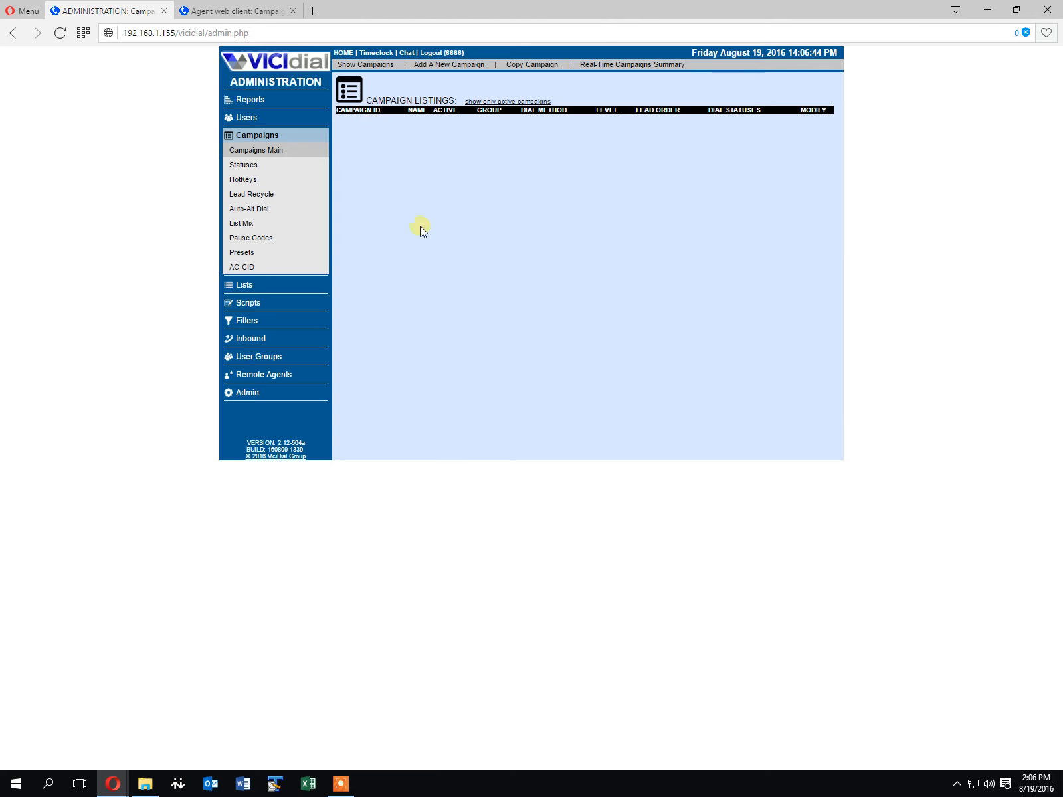
{"action": "left_click", "coordinate": [13, 34]}
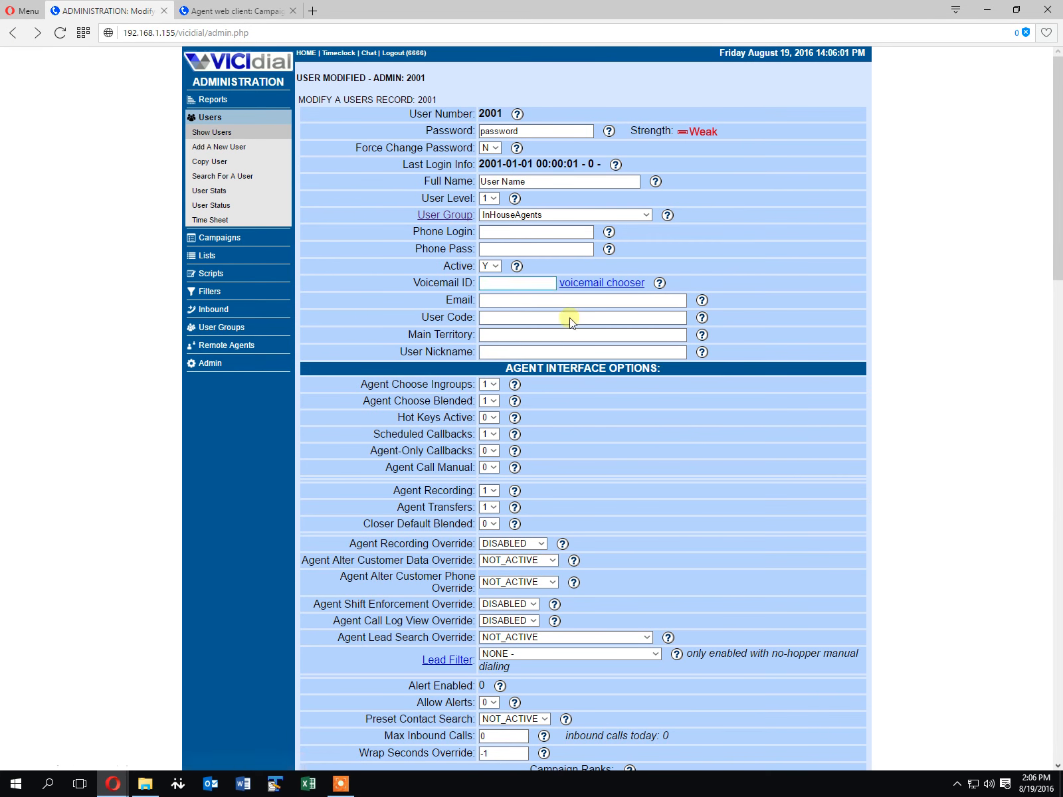
Open the InHouseAgents user group and examine its allowed campaigns setting
{"action": "left_click", "coordinate": [449, 217]}
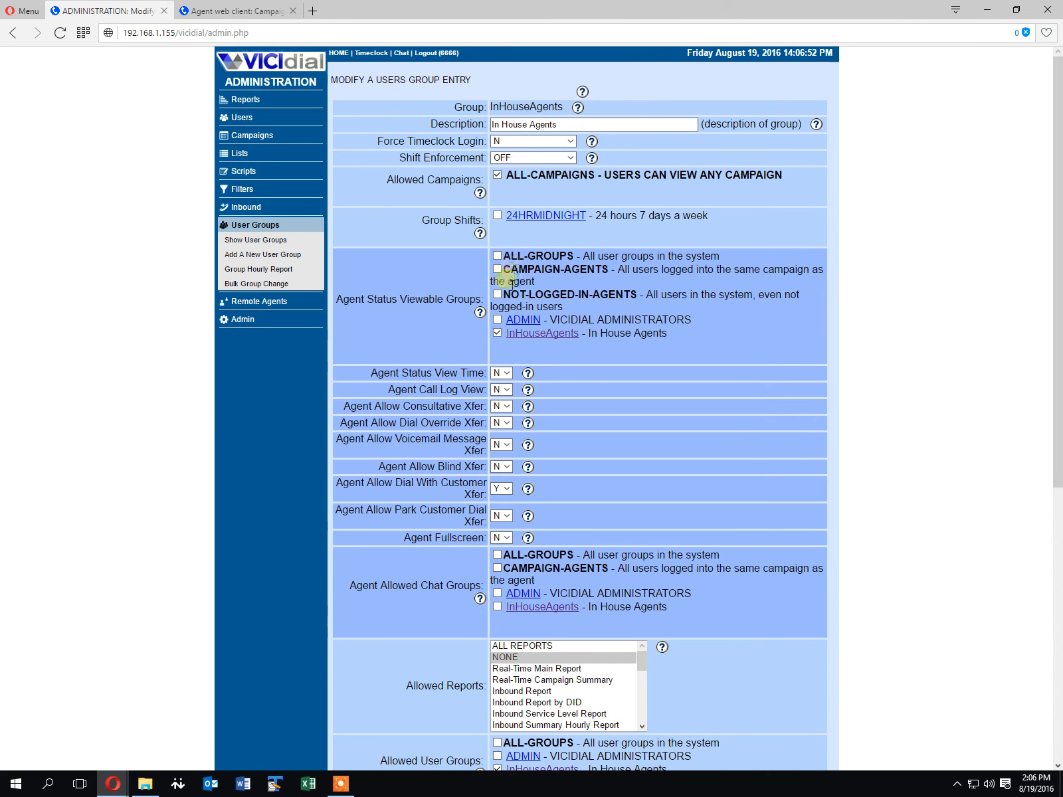
{"action": "left_click_drag", "start_coordinate": [404, 181], "coordinate": [553, 191]}
{"action": "left_click", "coordinate": [554, 194]}
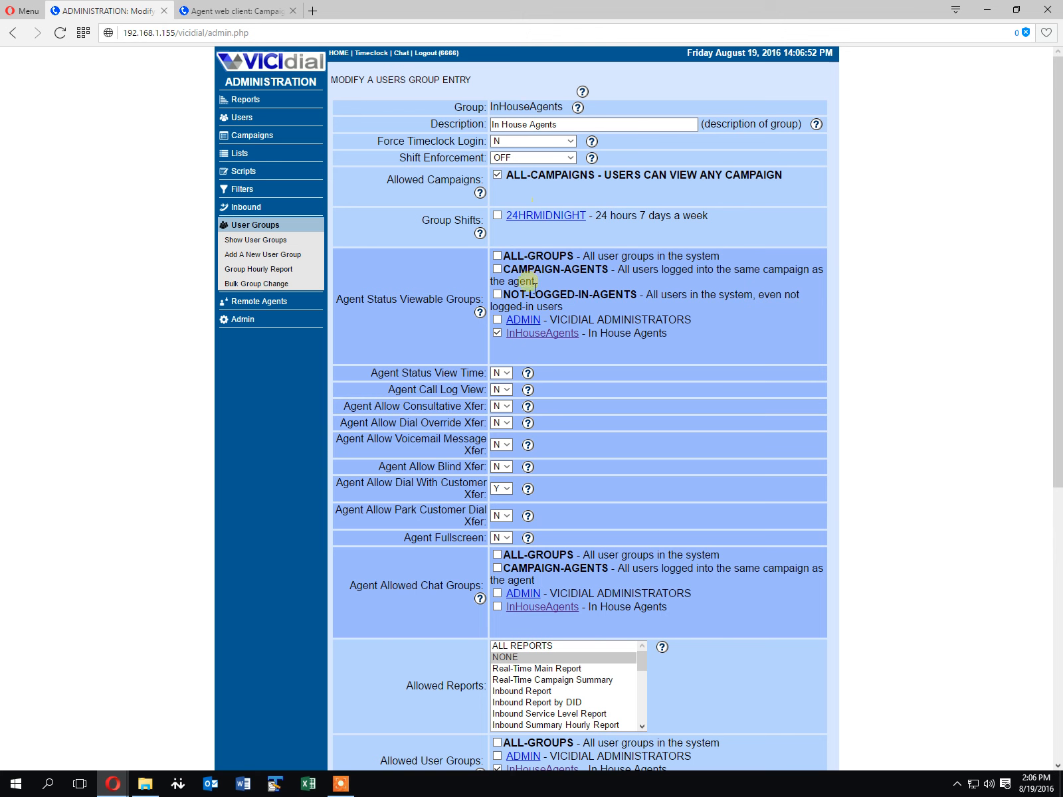